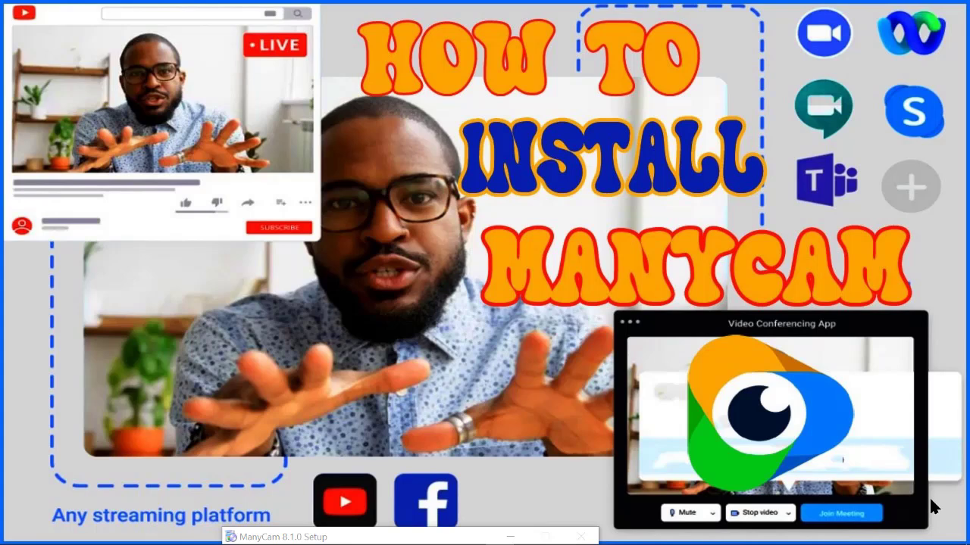
- Disconnect the PC from the TECNO CAMON 17P Wi-Fi network using the taskbar network flyout
mouse_move(874, 539)
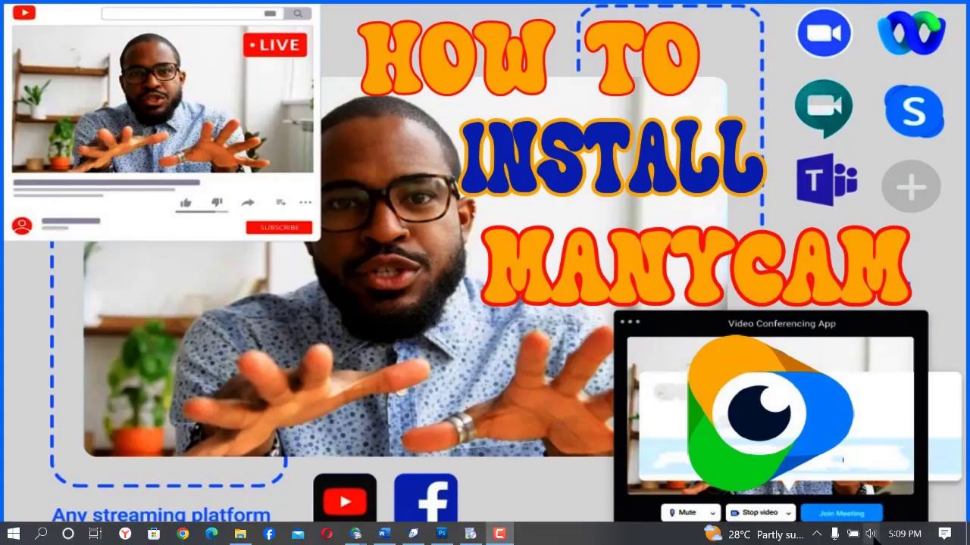
left_click(816, 534)
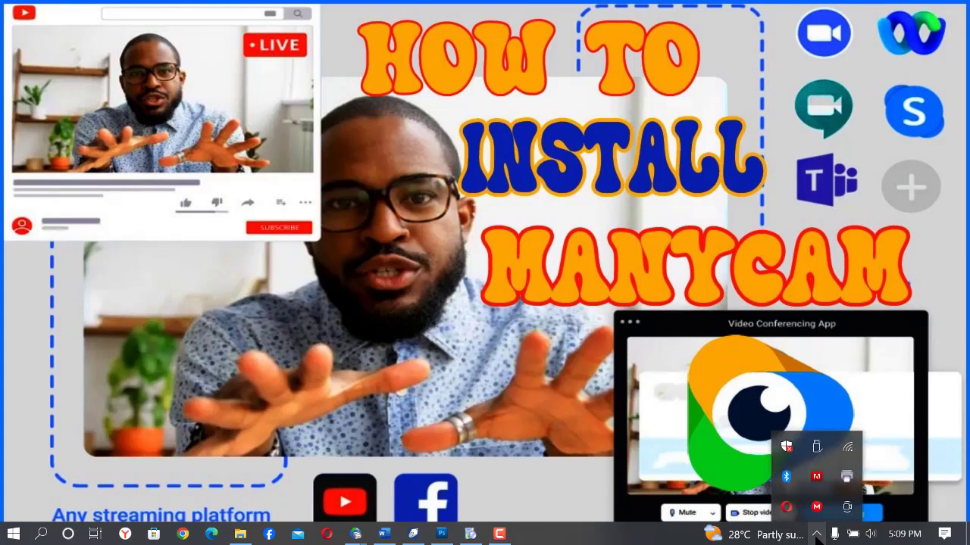
left_click(842, 446)
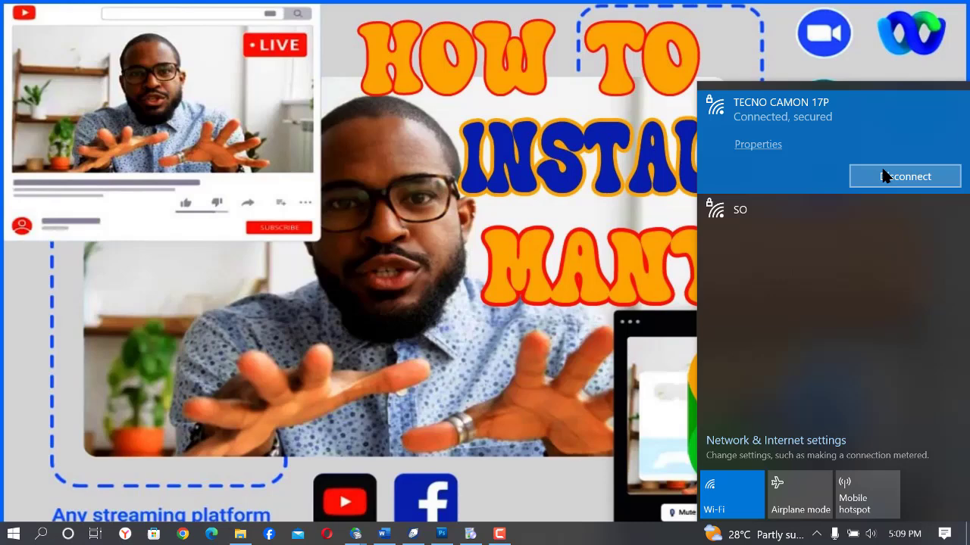
left_click(885, 177)
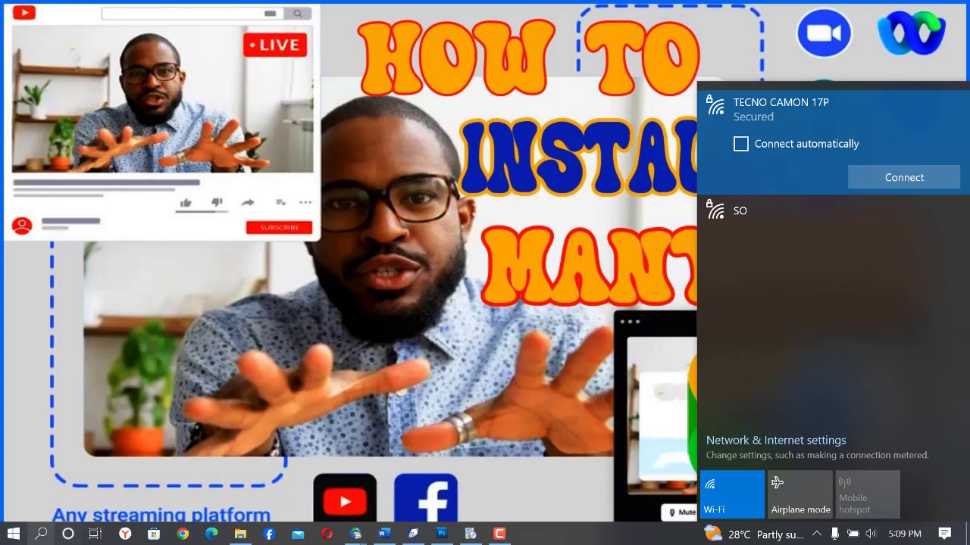
- Search the Start menu for 'WINDOWS' and open the Windows Security app
key("super")
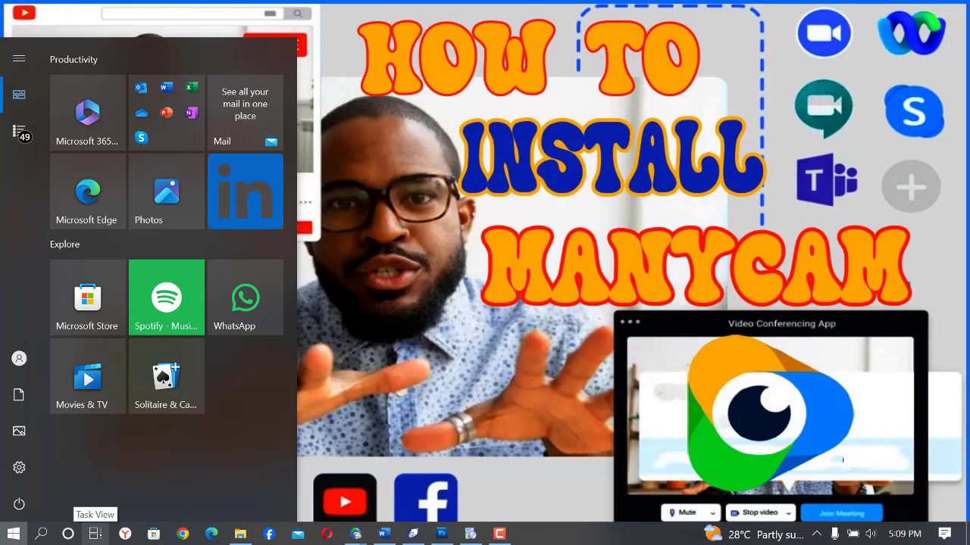
key("super")
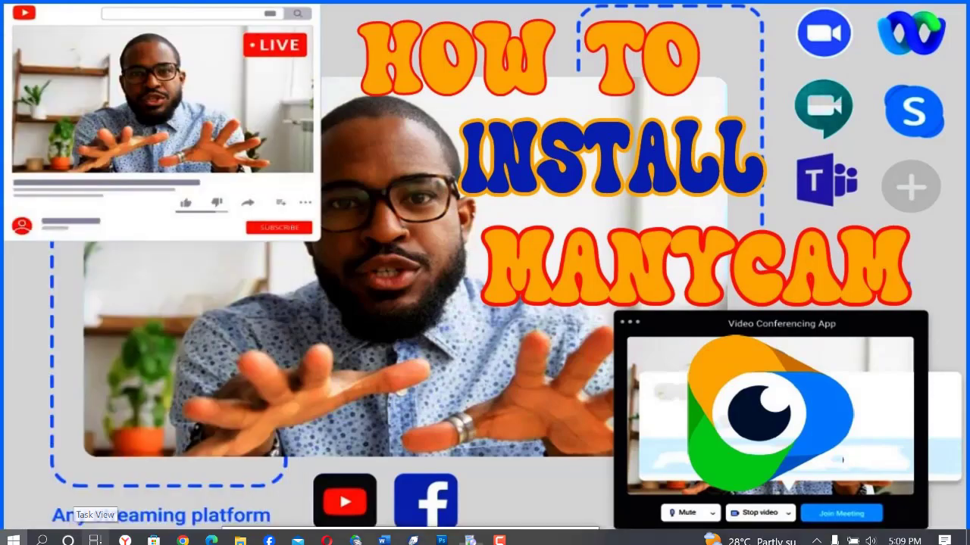
key("super")
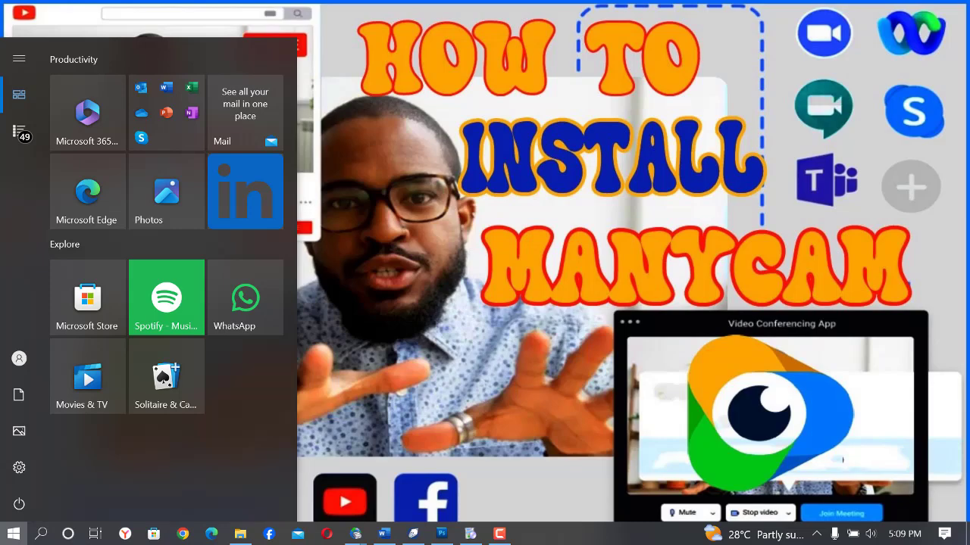
type("WIND")
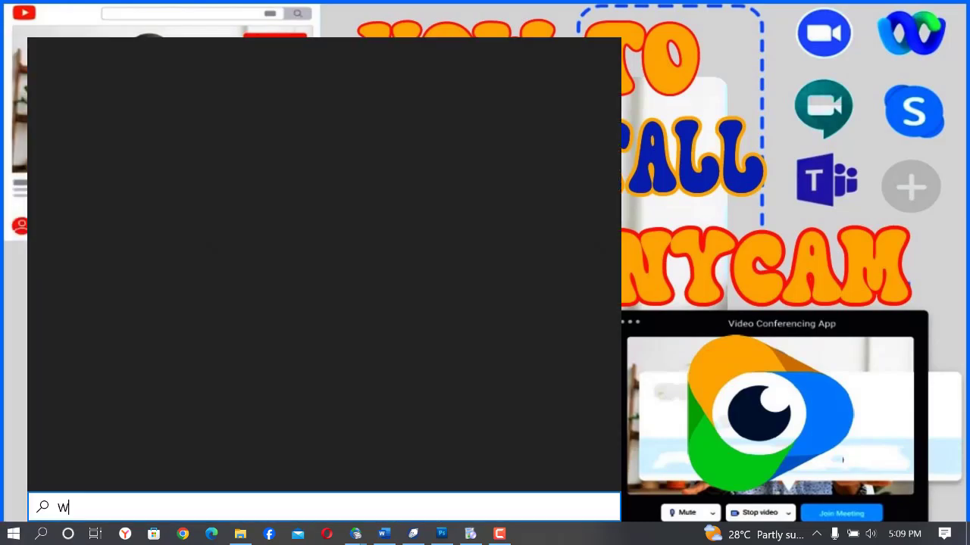
type("OWS")
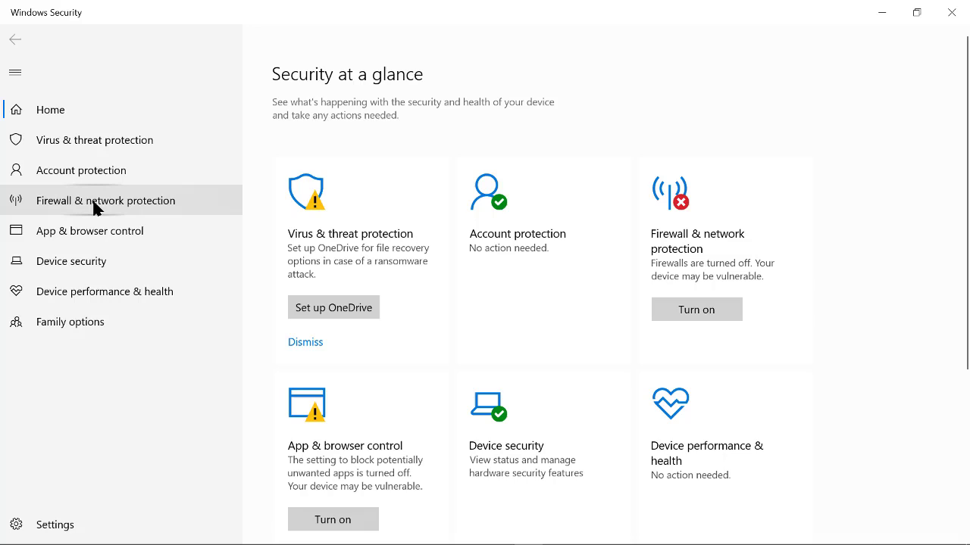
- In Virus & threat protection settings, switch Real-time, Cloud-delivered, sample submission and Tamper Protection Off
left_click(92, 147)
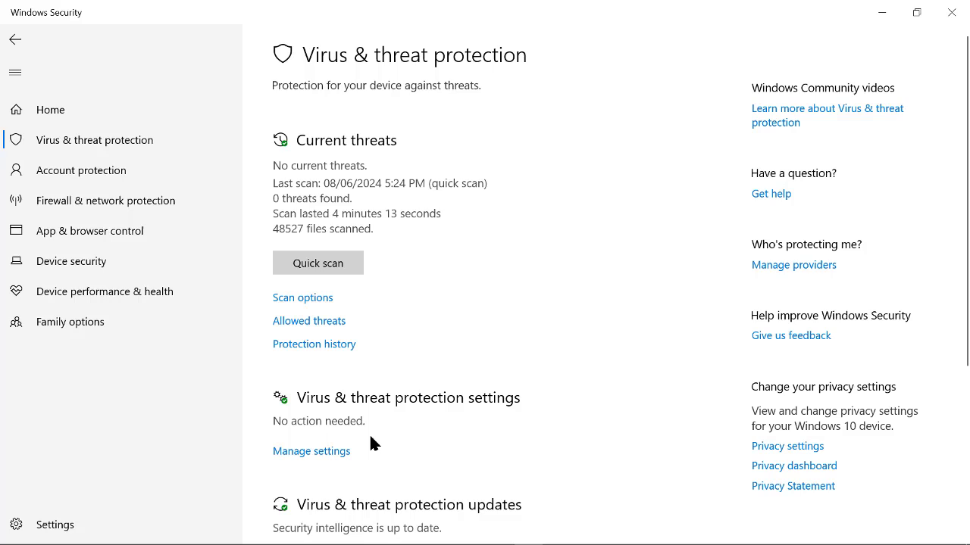
left_click(328, 452)
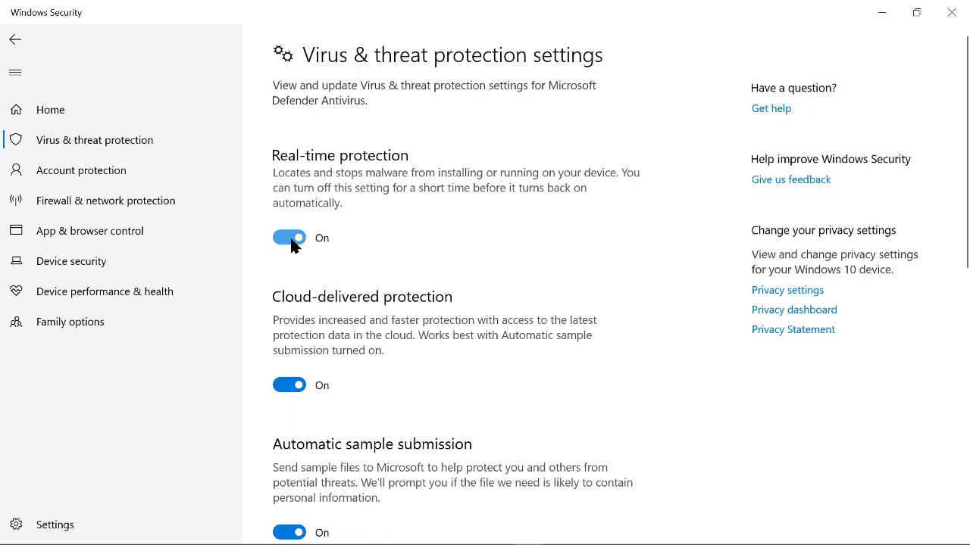
left_click(295, 246)
left_click(297, 401)
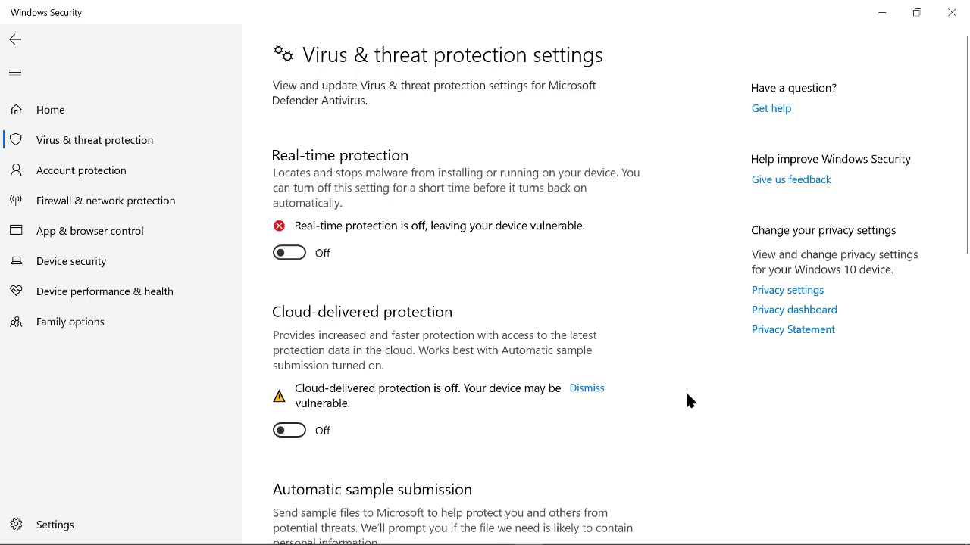
scroll(686, 394, "down", 5)
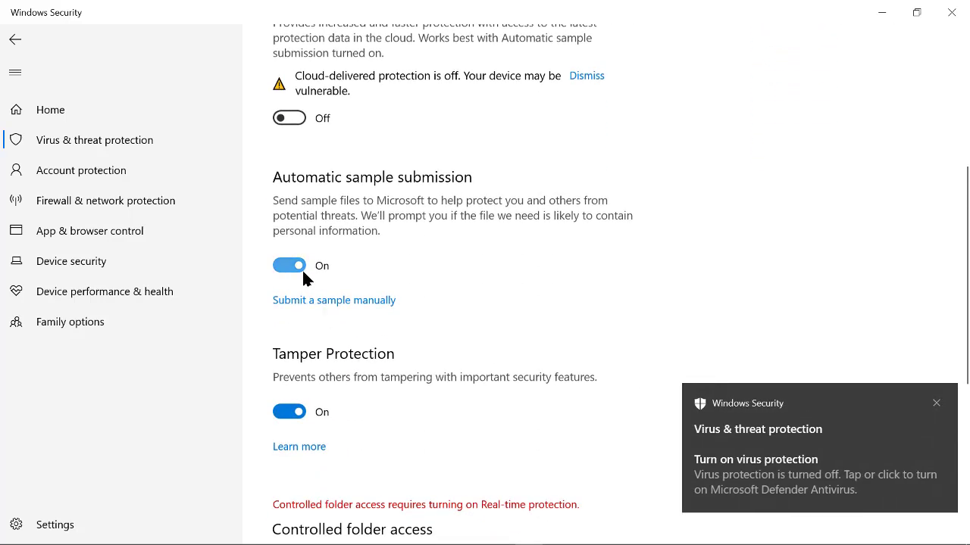
left_click(302, 270)
left_click(297, 439)
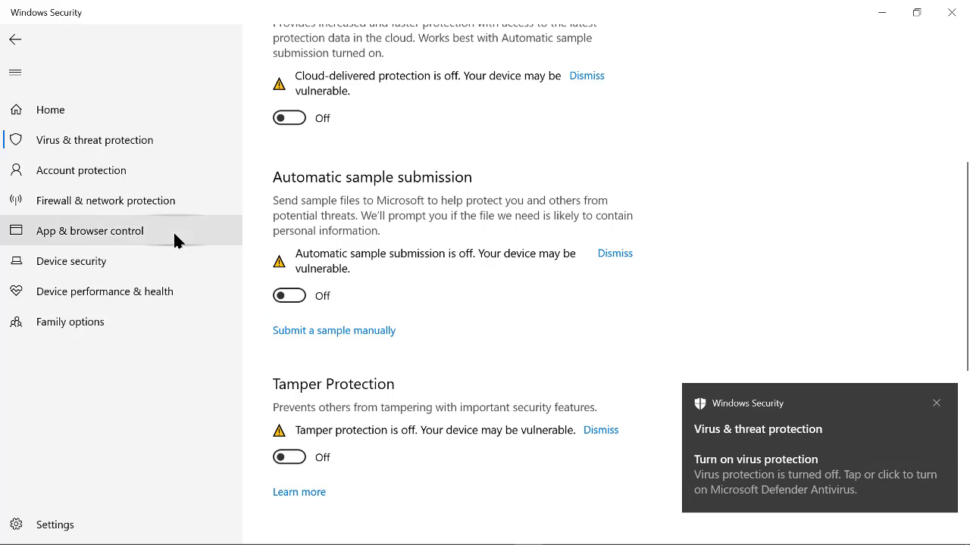
- In reputation-based protection, turn off Check apps and files and both SmartScreen options, then minimise
left_click(66, 236)
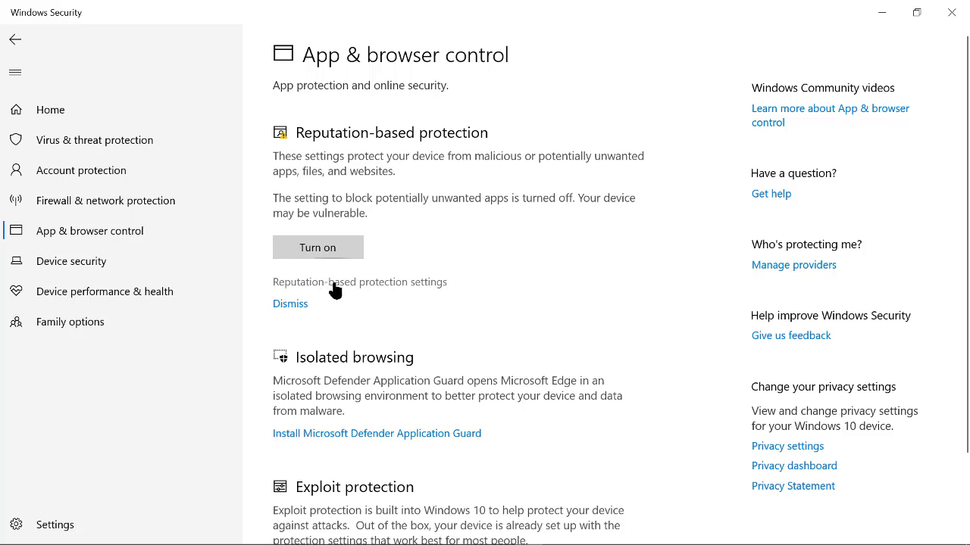
left_click(335, 290)
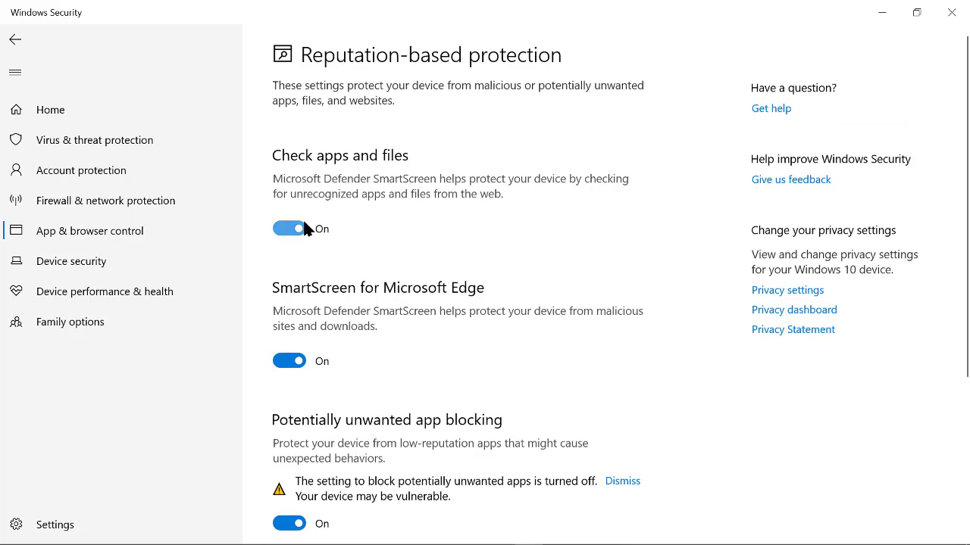
left_click(297, 229)
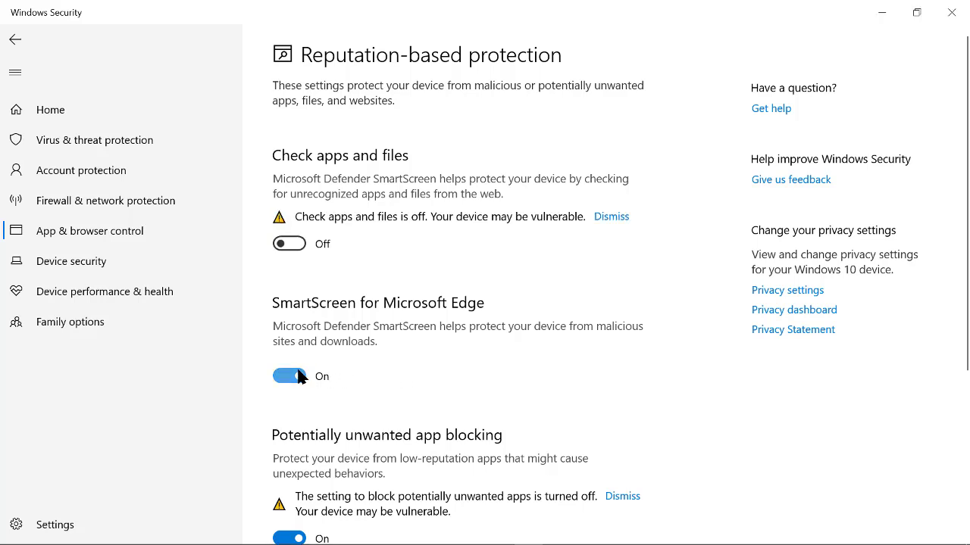
left_click(291, 376)
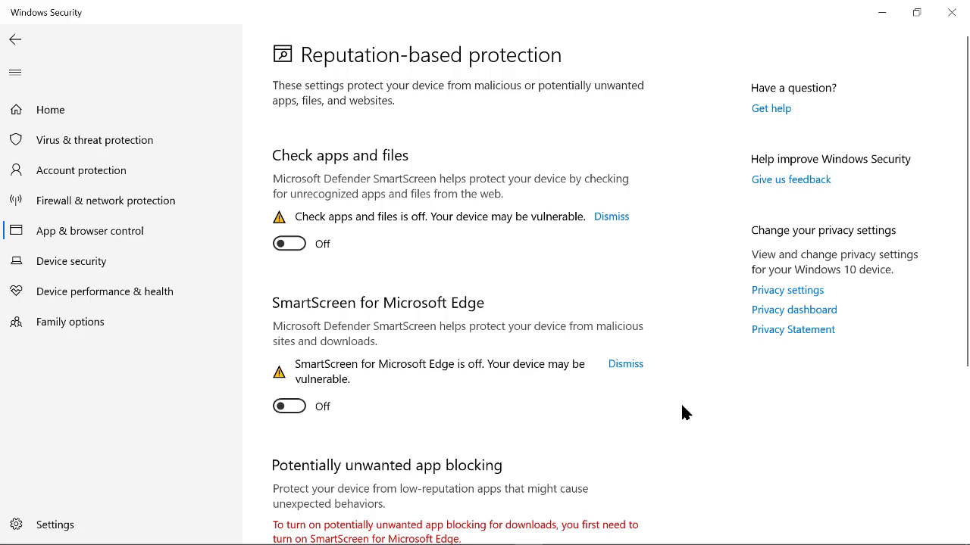
scroll(682, 412, "down", 5)
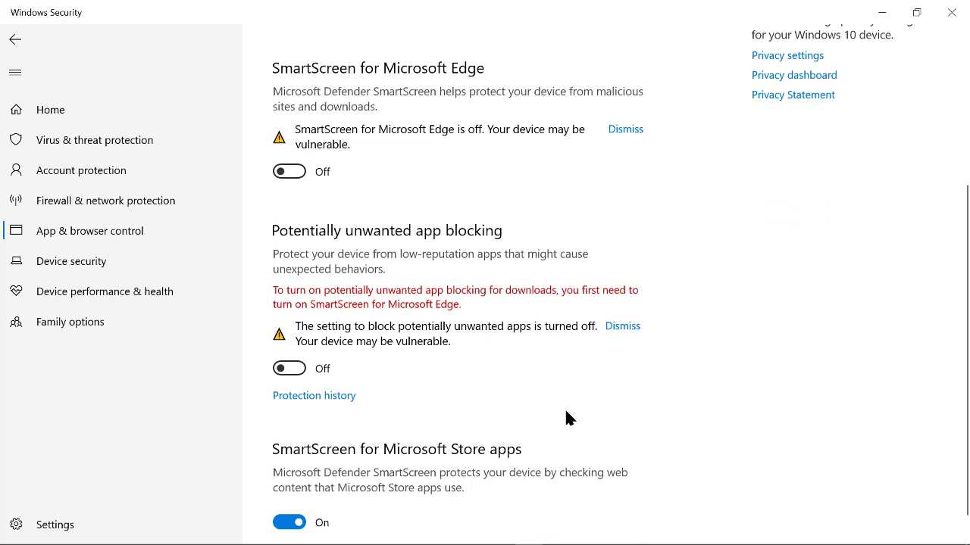
left_click(290, 522)
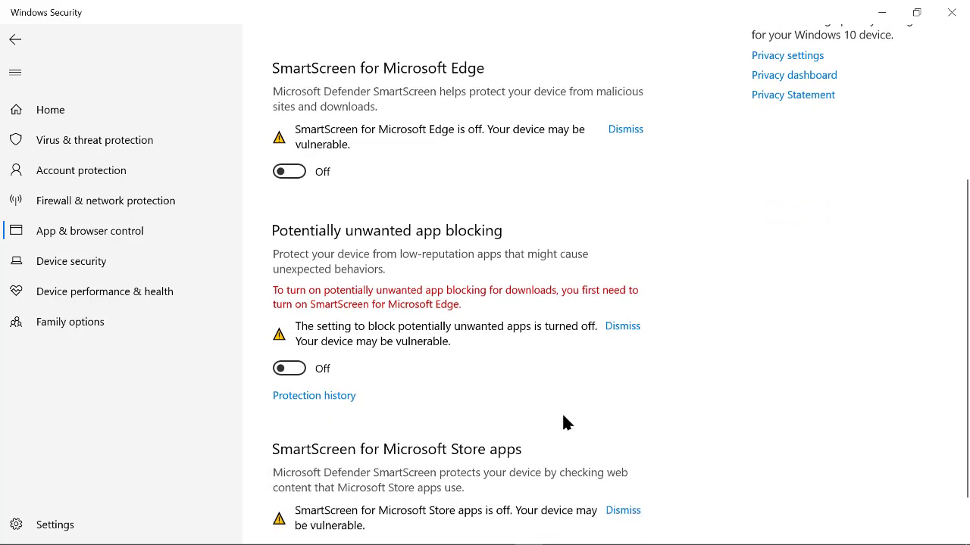
scroll(867, 356, "down", 1)
key("Tab")
key("Tab")
key("Tab")
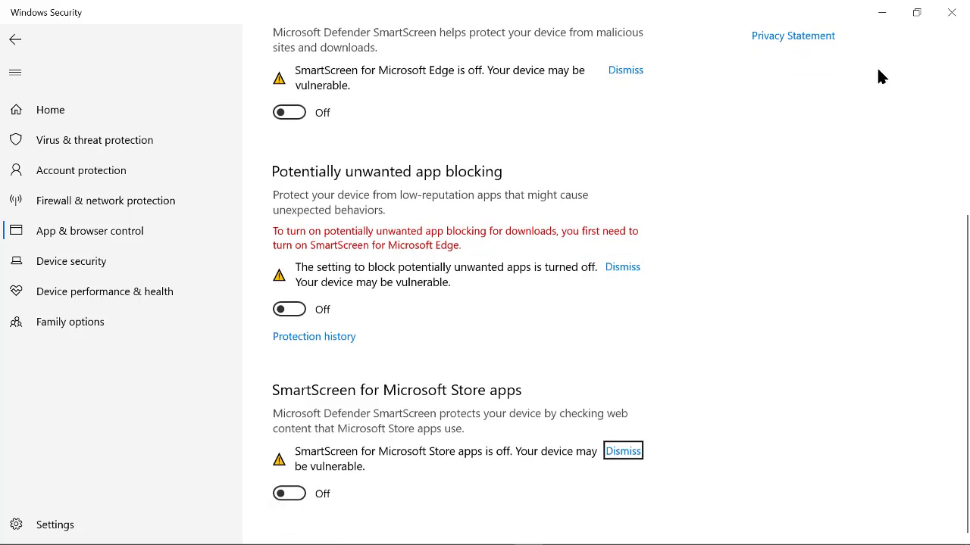
left_click(883, 14)
- Extract the ManyCam archive in place and open the ManyCam 8.1.0.3 Multilingual folder
mouse_move(468, 535)
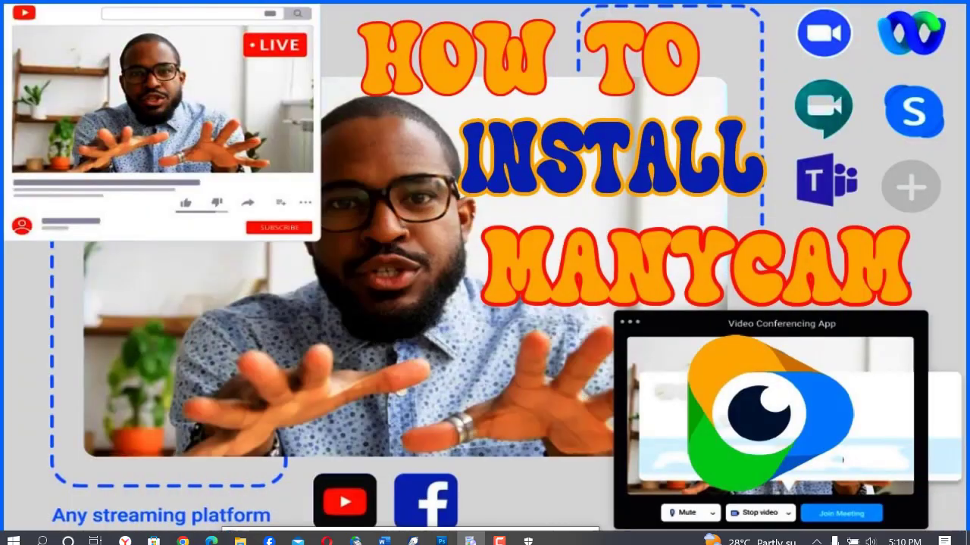
left_click(241, 535)
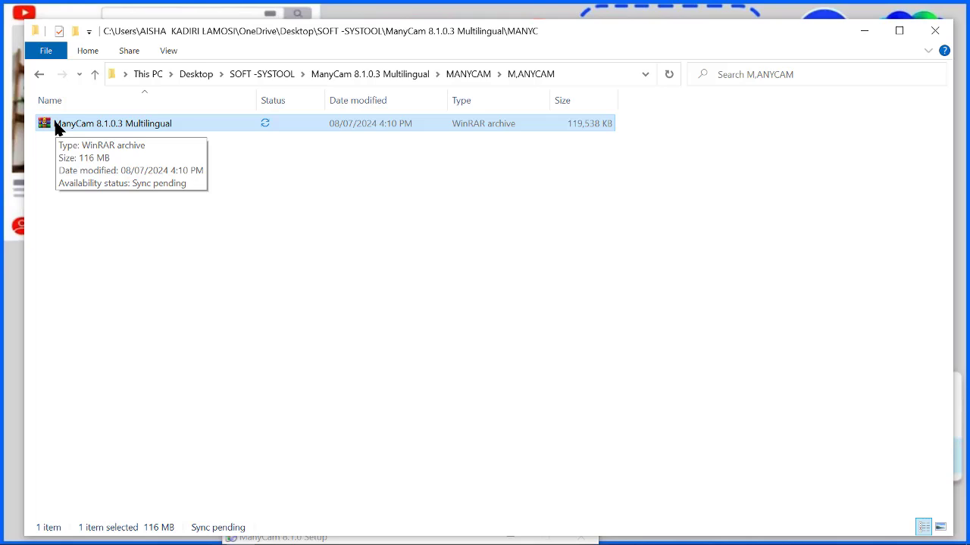
right_click(56, 128)
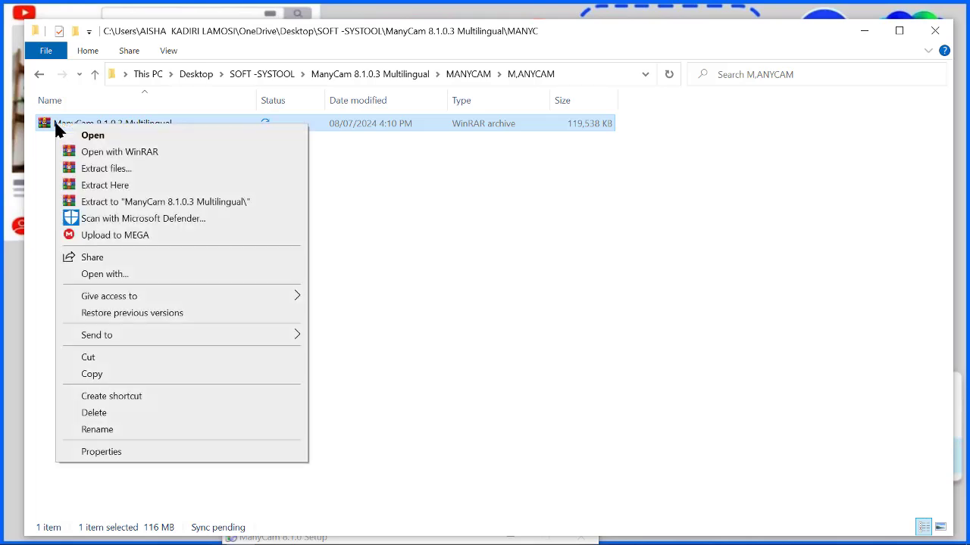
left_click(104, 185)
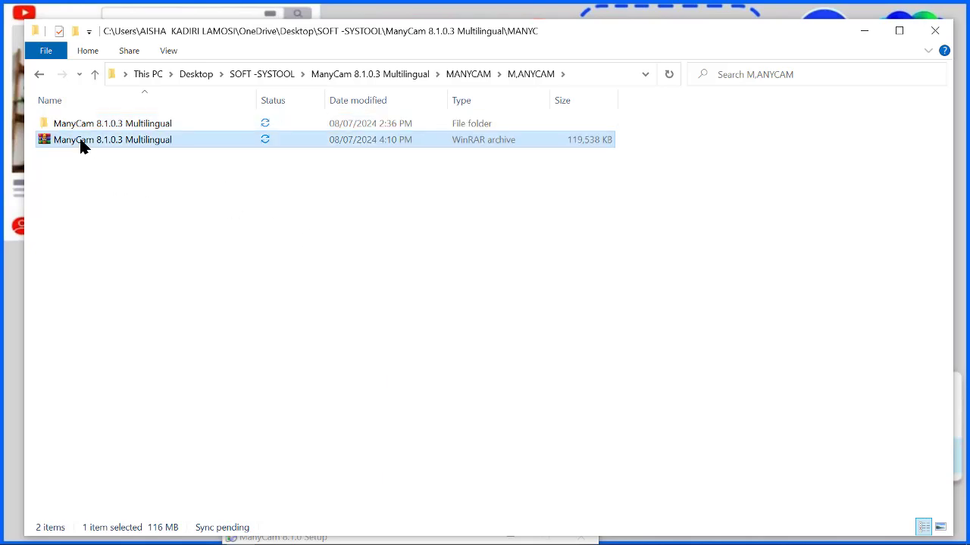
left_click(73, 128)
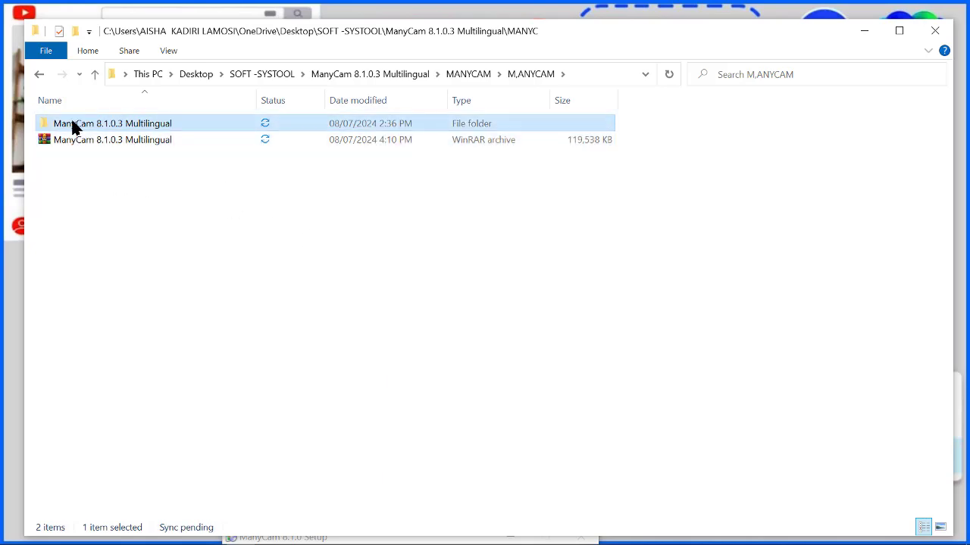
double_click(74, 128)
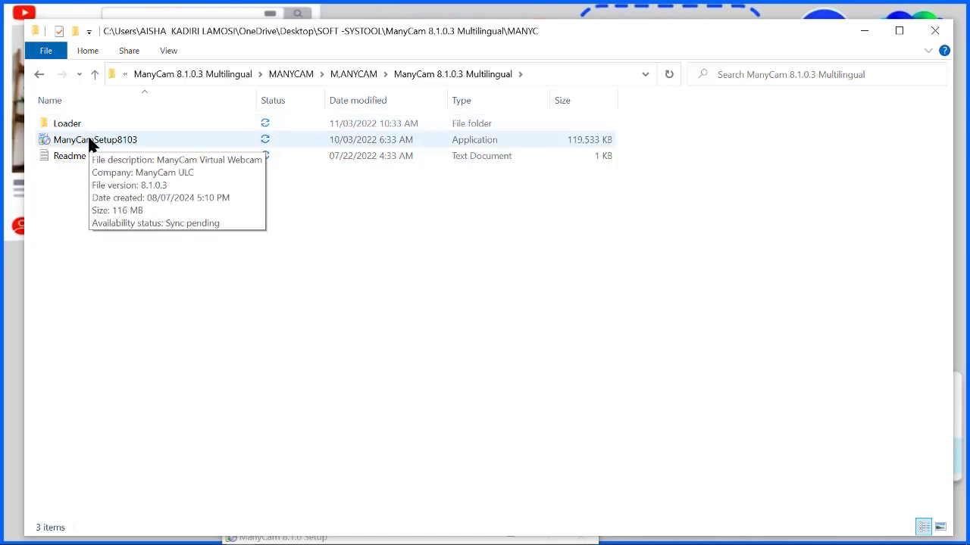
- Run ManyCamSetup8103 and bring its loading setup window to the front
double_click(90, 144)
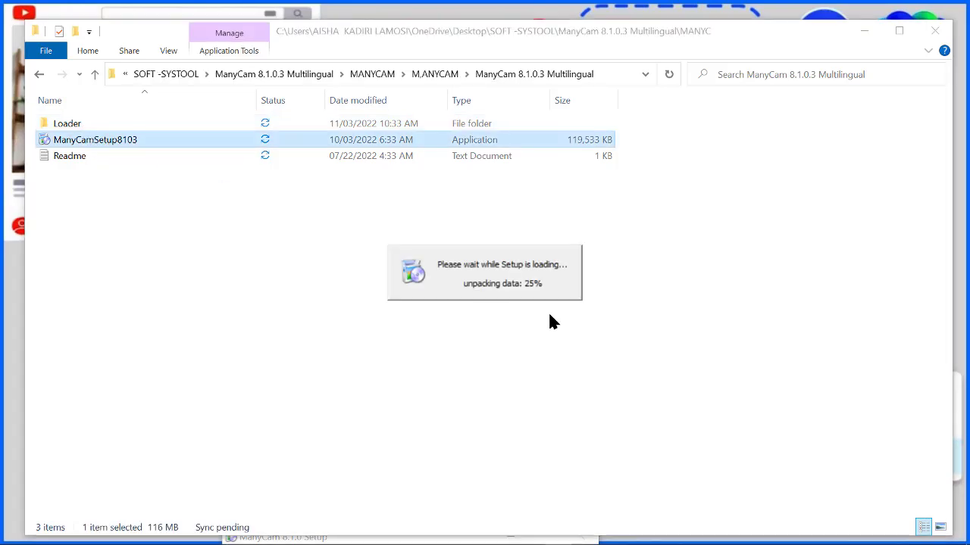
left_click(631, 342)
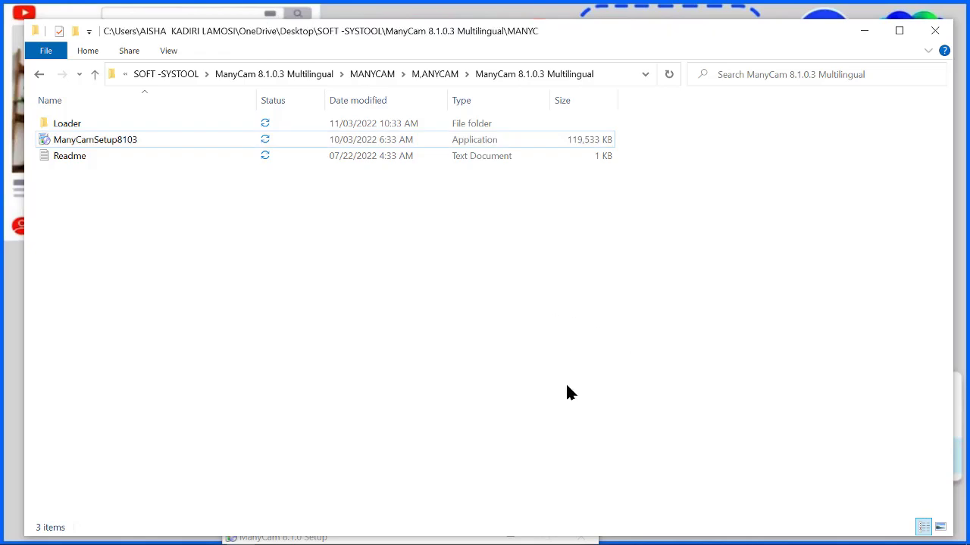
mouse_move(555, 535)
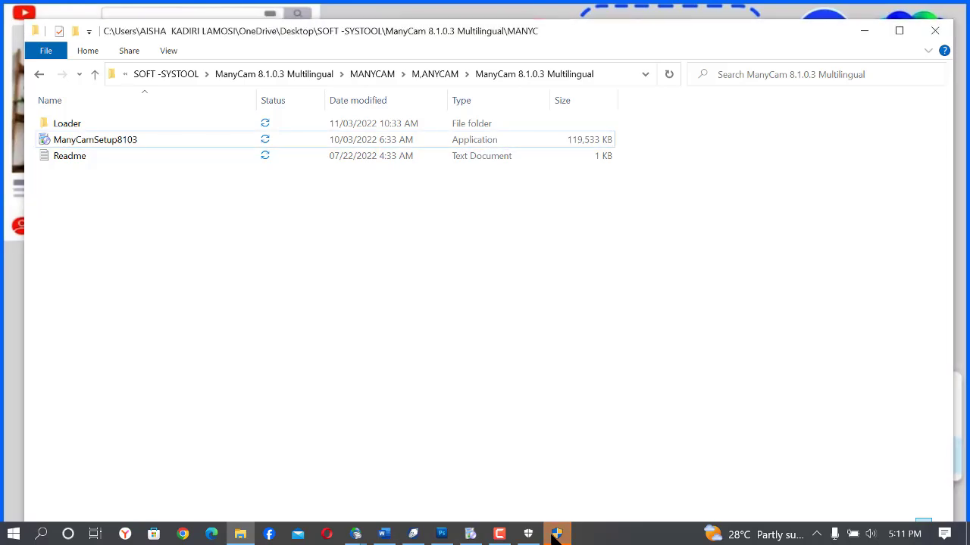
left_click(484, 374)
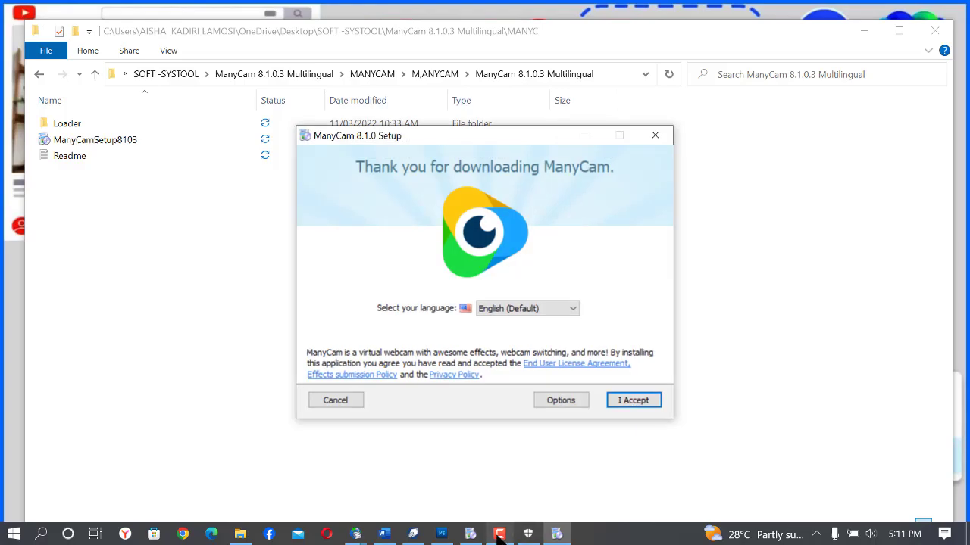
- Accept the ManyCam licence terms and let the 8.1.0 installation run to completion
mouse_move(499, 535)
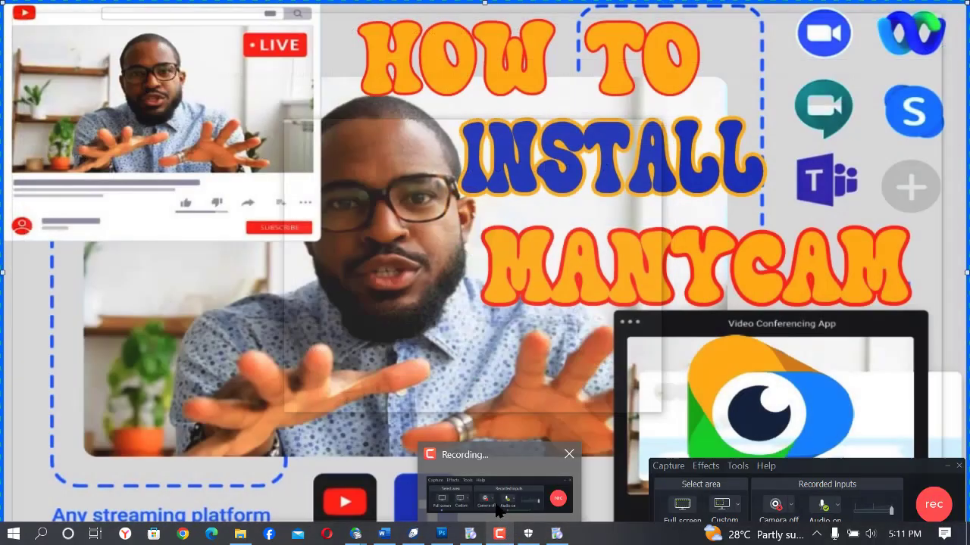
left_click(500, 513)
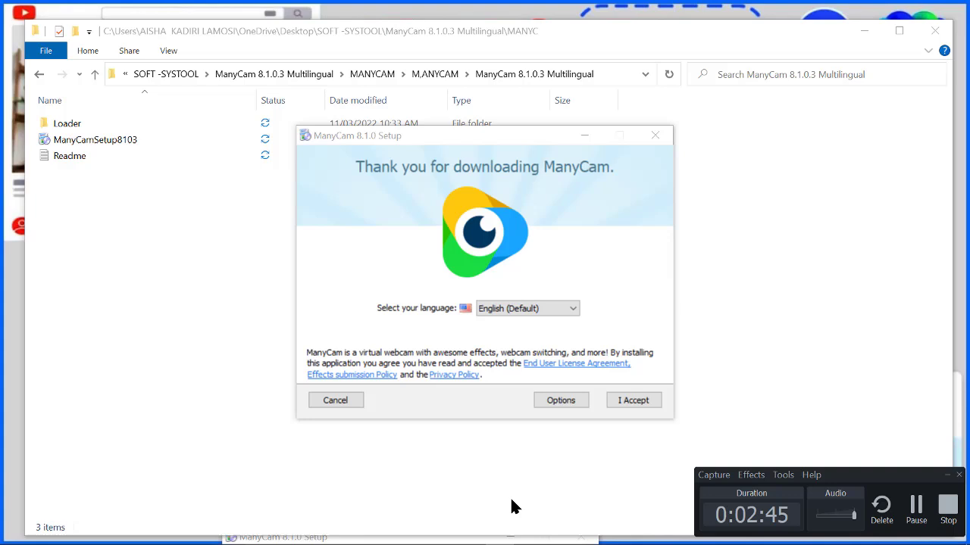
left_click(957, 475)
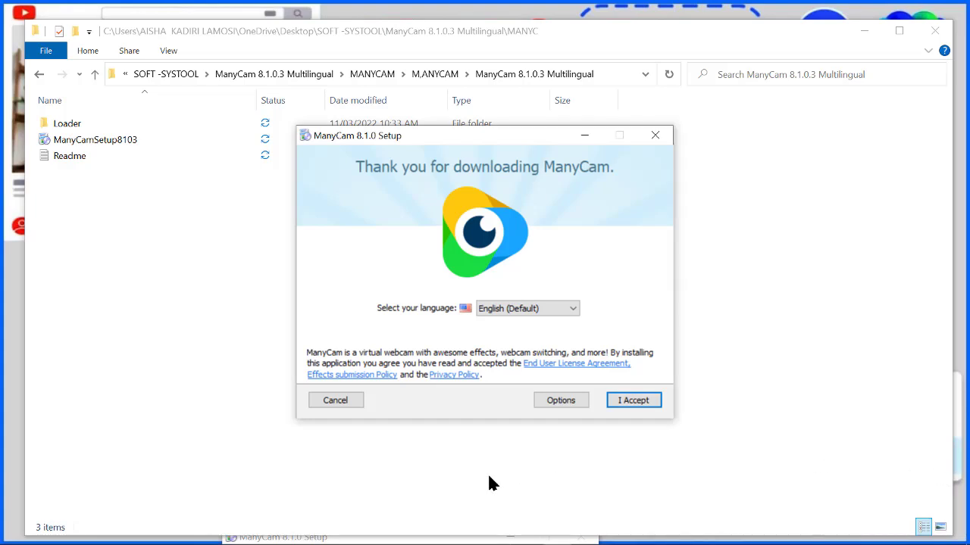
left_click(635, 400)
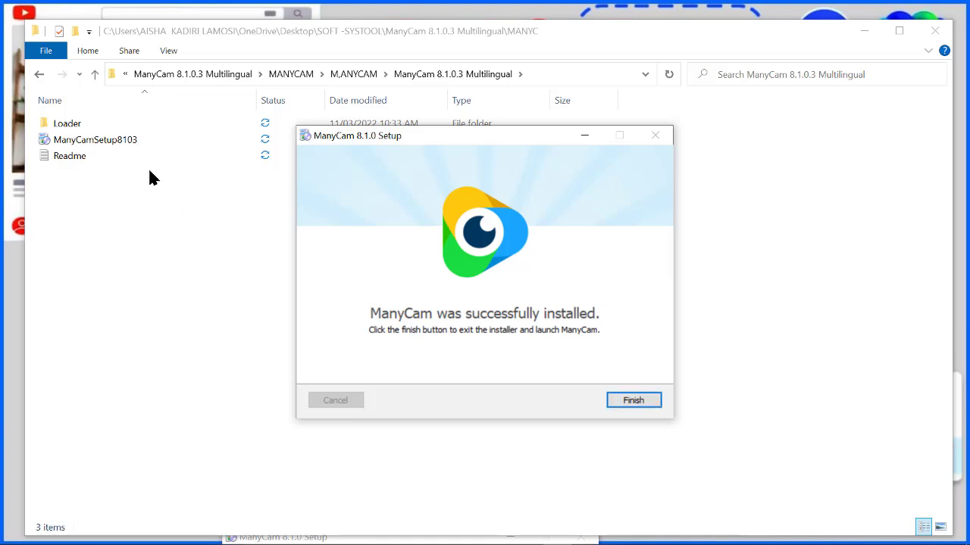
- Open the Loader folder and copy the ManyCam8103 file to the clipboard
left_click(68, 125)
double_click(68, 125)
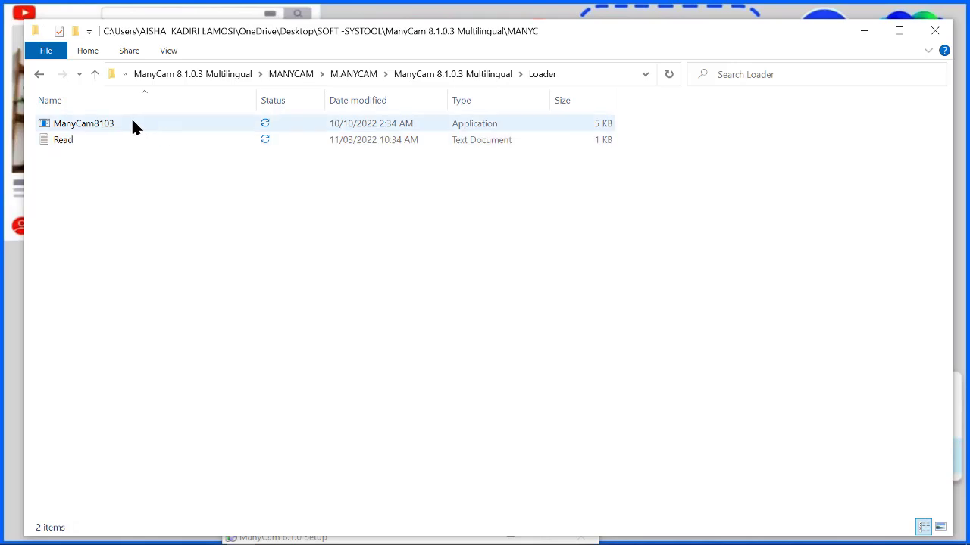
right_click(94, 129)
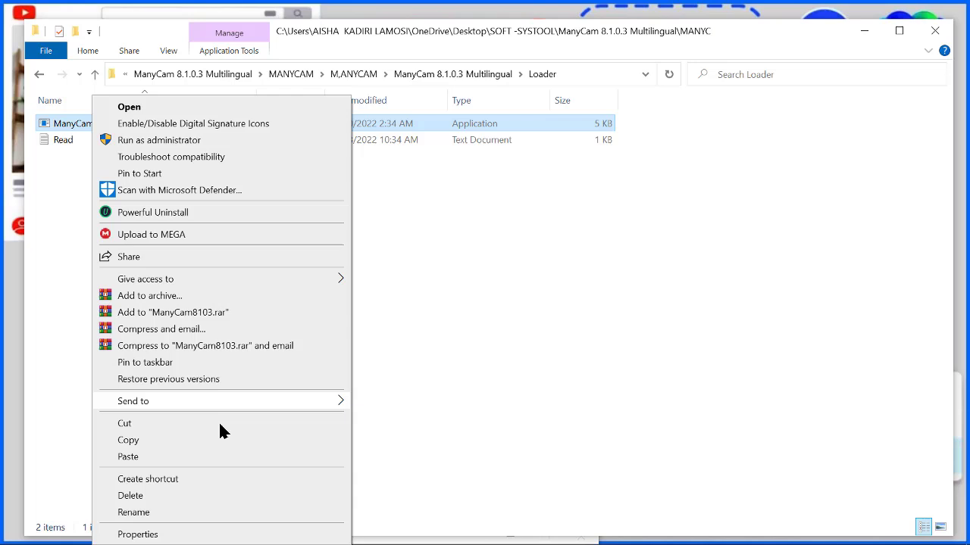
left_click(190, 439)
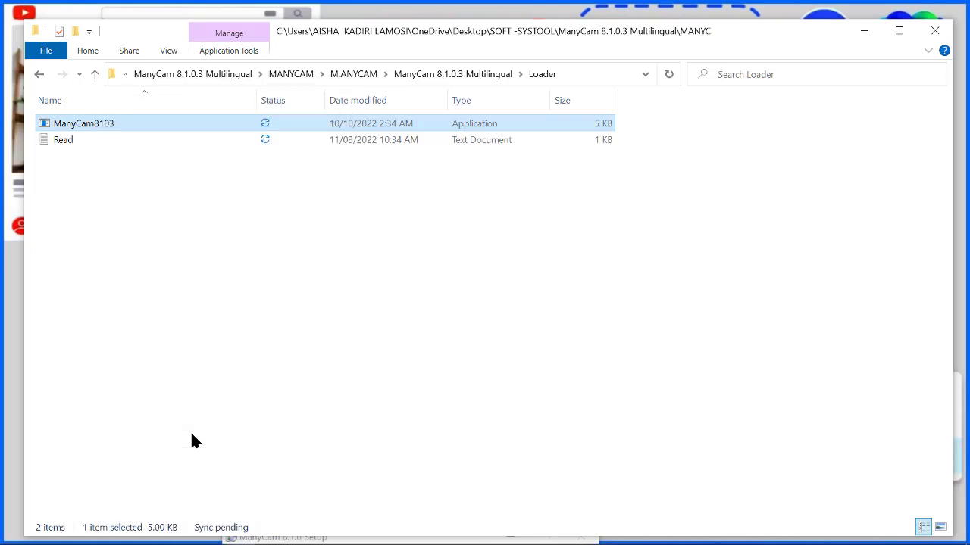
- Show the desktop icons and open the ManyCam shortcut's file location in C:\Program Files (x86)\ManyCam
left_click(864, 32)
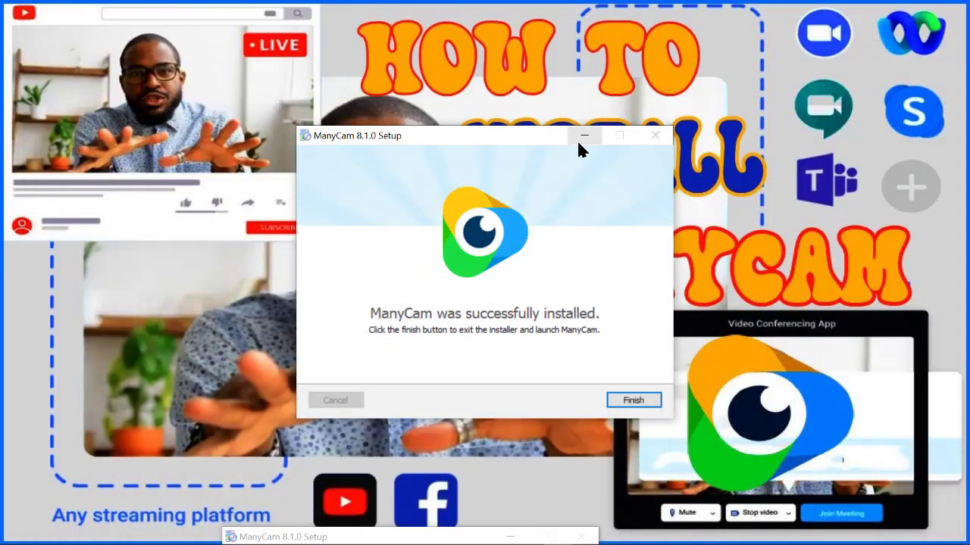
left_click_drag(522, 142, 525, 278)
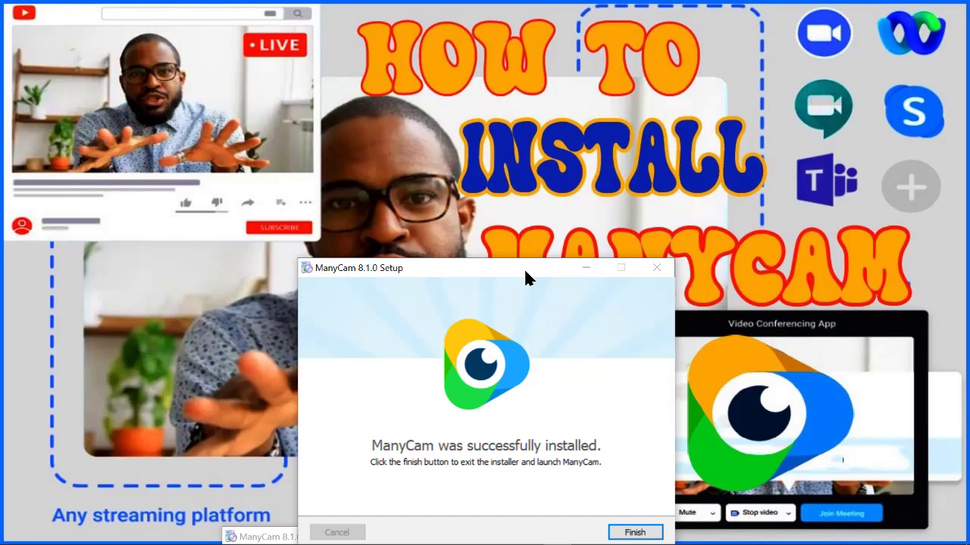
right_click(601, 99)
mouse_move(627, 110)
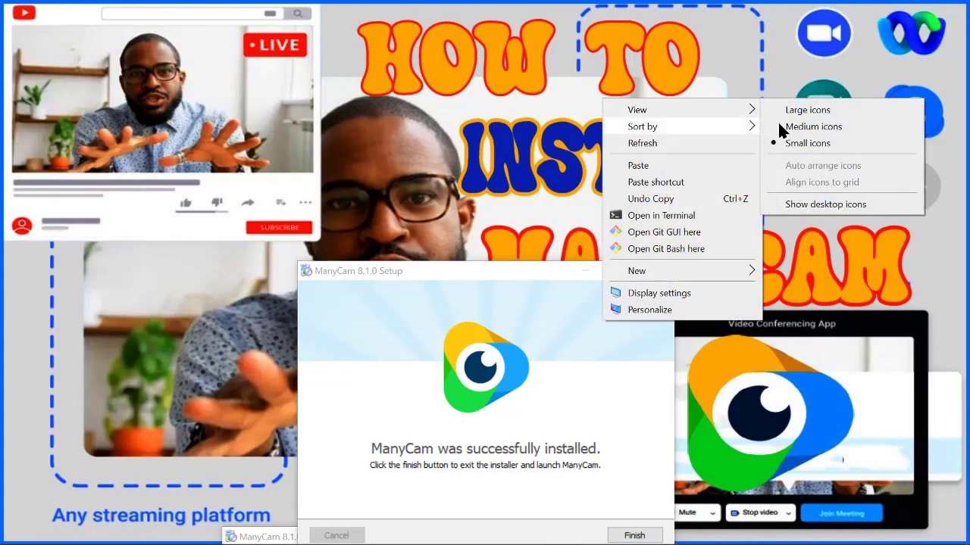
left_click(804, 207)
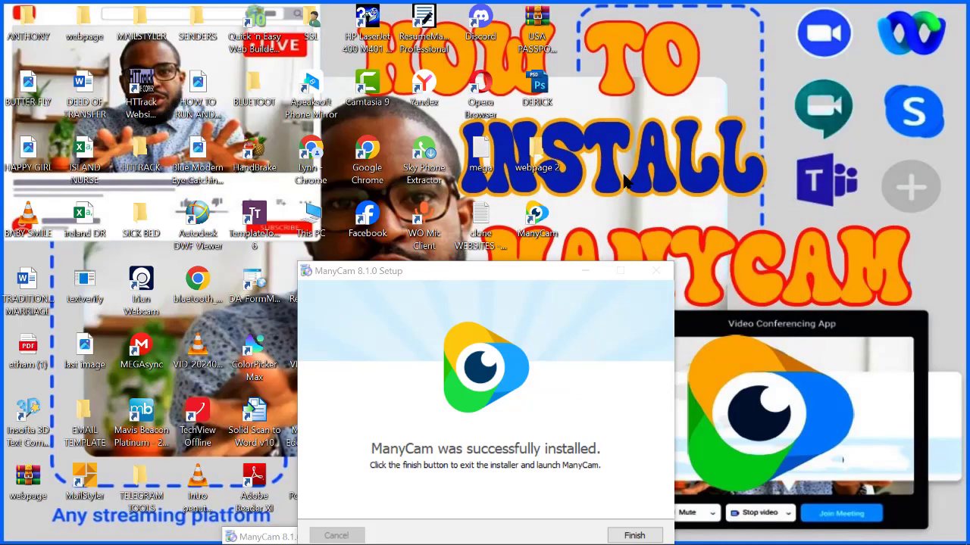
right_click(536, 219)
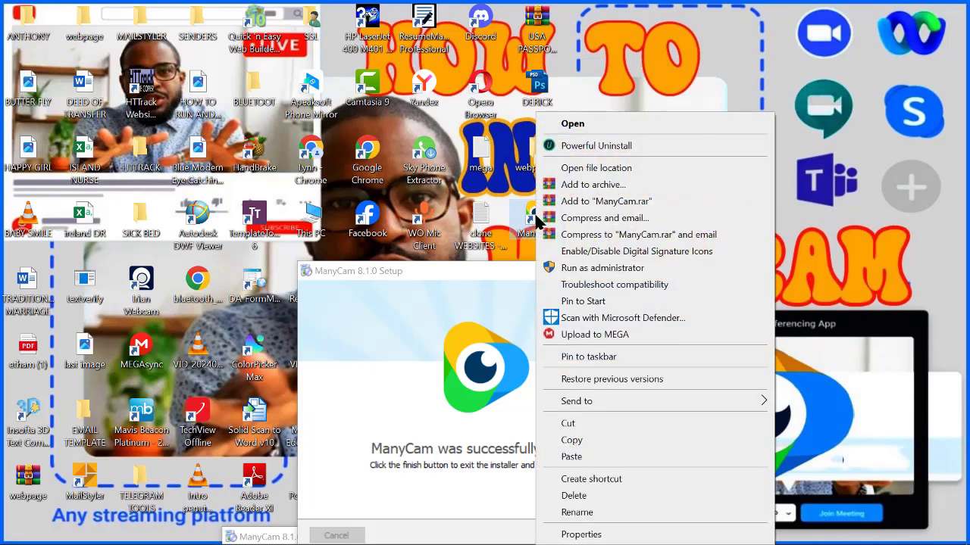
left_click(590, 168)
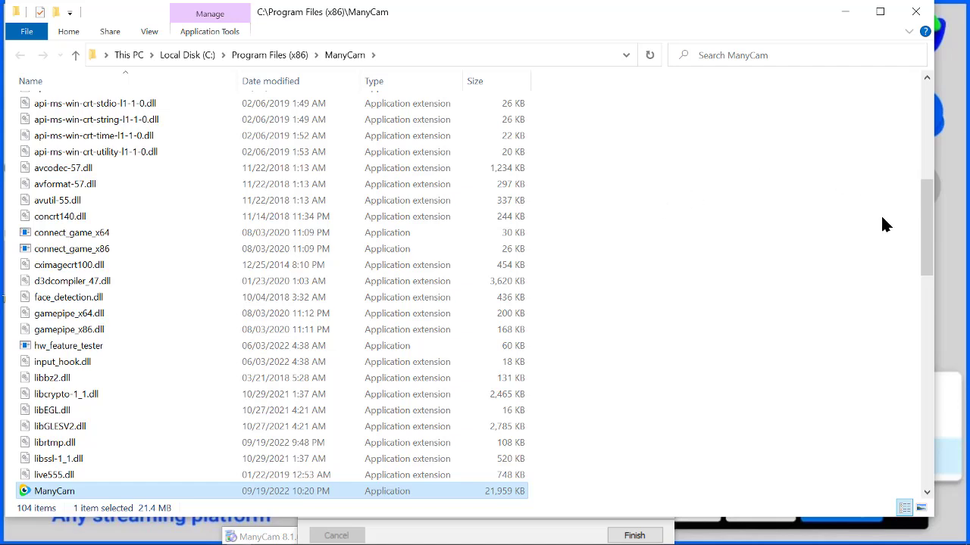
- Paste ManyCam8103 into the ManyCam install folder with administrator permission, then prepare to run it as administrator
left_click_drag(928, 235, 912, 279)
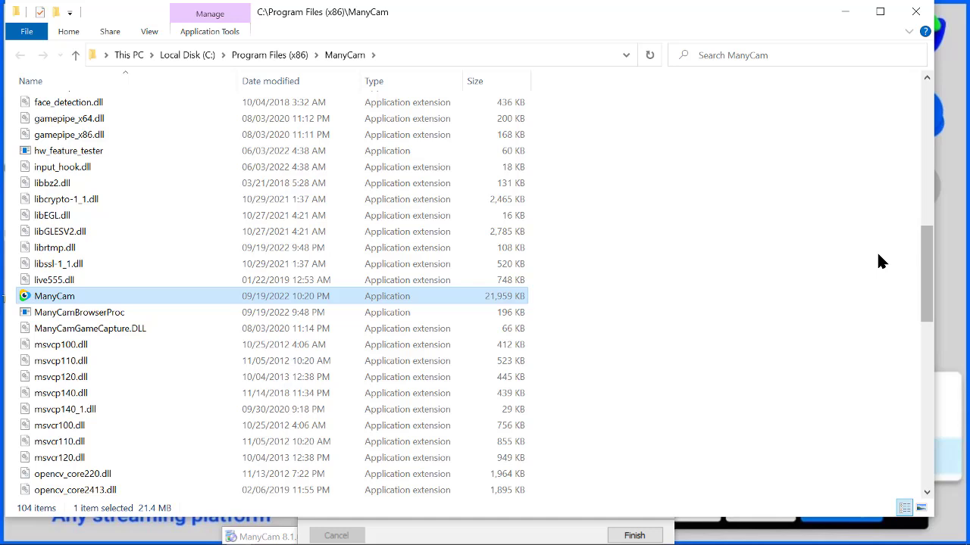
right_click(720, 197)
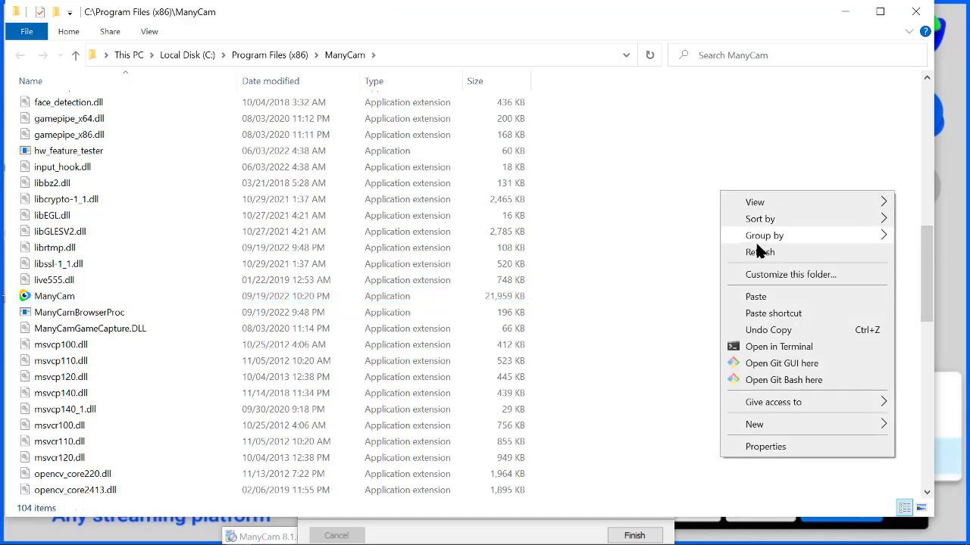
left_click(762, 296)
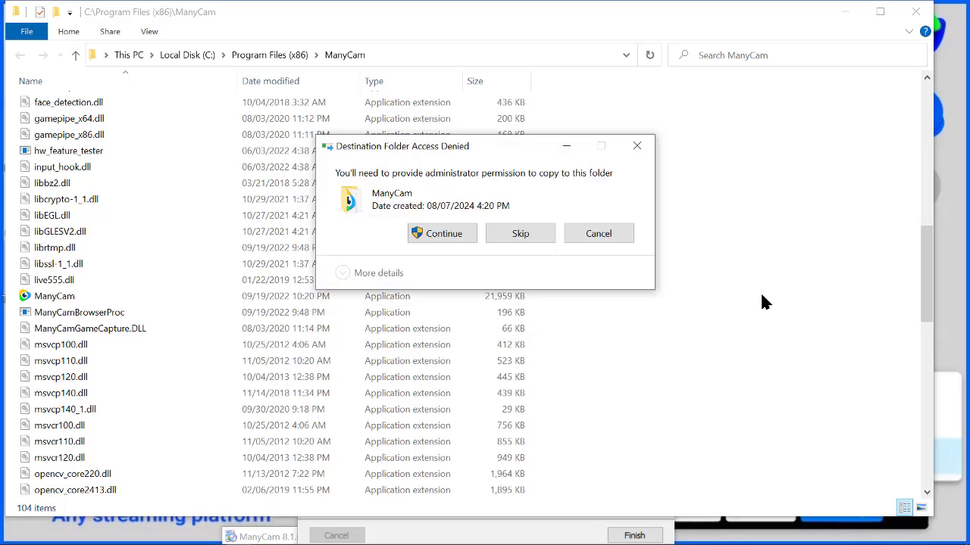
left_click(430, 236)
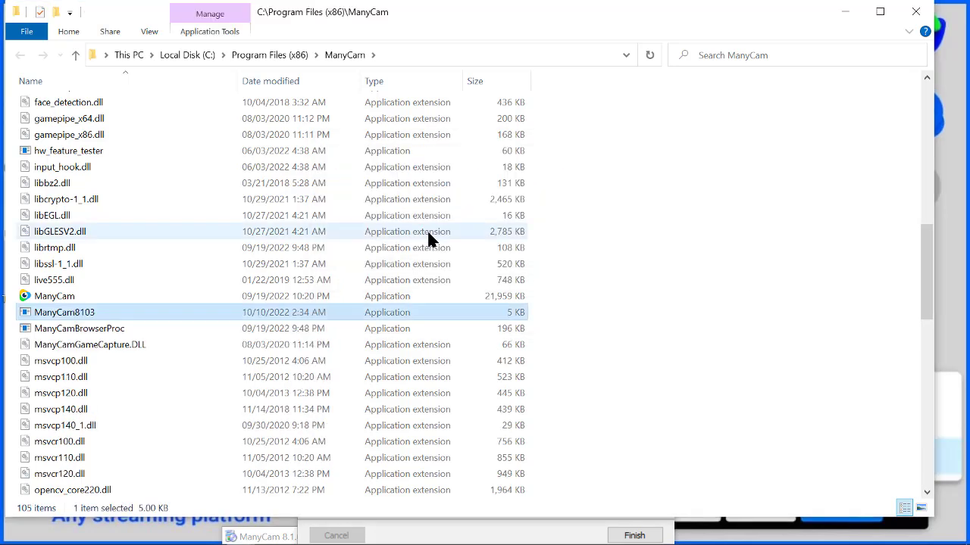
right_click(43, 317)
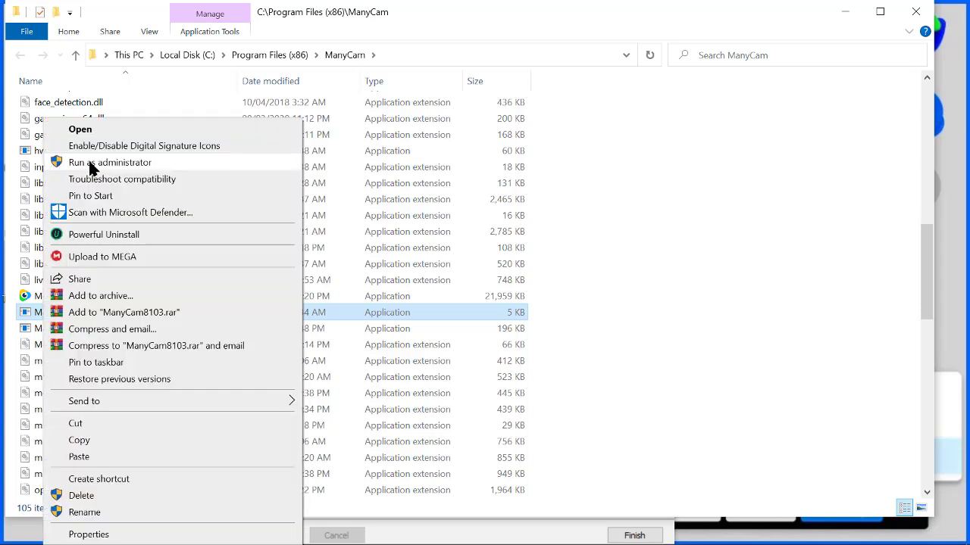
- Launch ManyCam as administrator, dismiss the registration form, and open the first scene's source menu
left_click(89, 163)
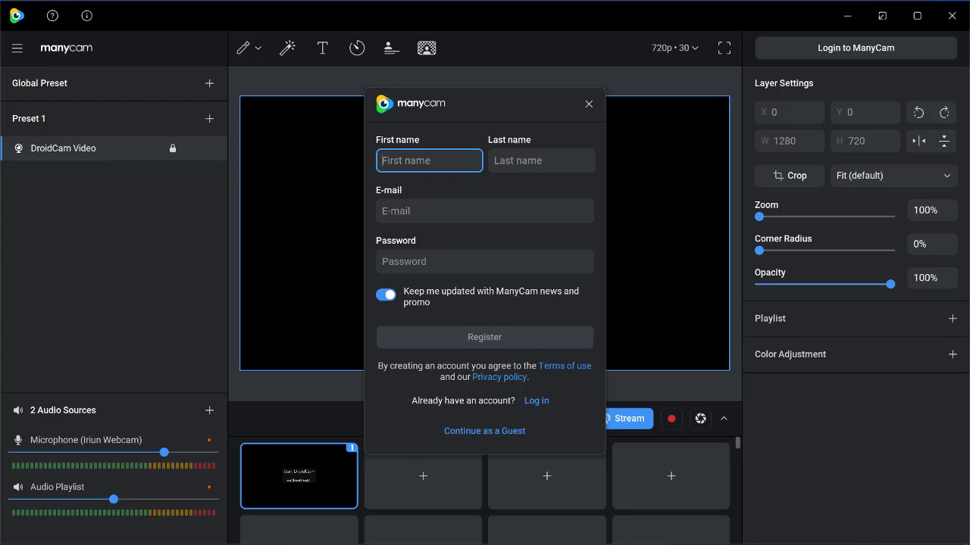
left_click(589, 105)
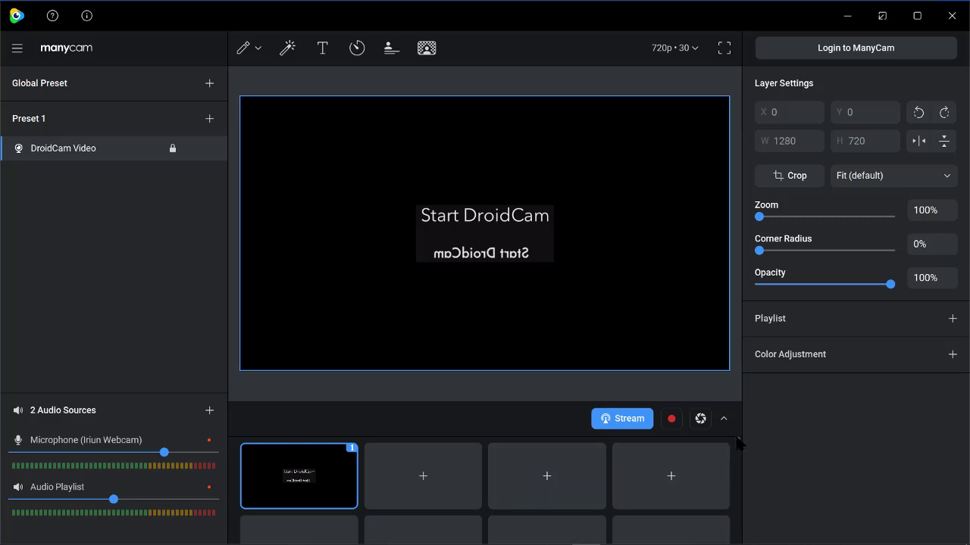
mouse_move(738, 445)
left_mouse_down()
mouse_move(739, 463)
mouse_move(737, 441)
left_mouse_up()
mouse_move(357, 465)
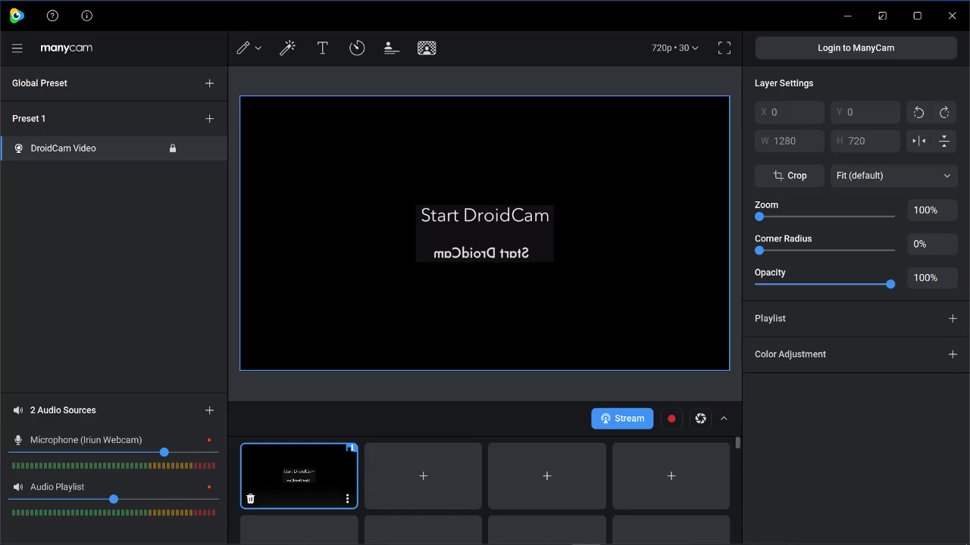
right_click(358, 465)
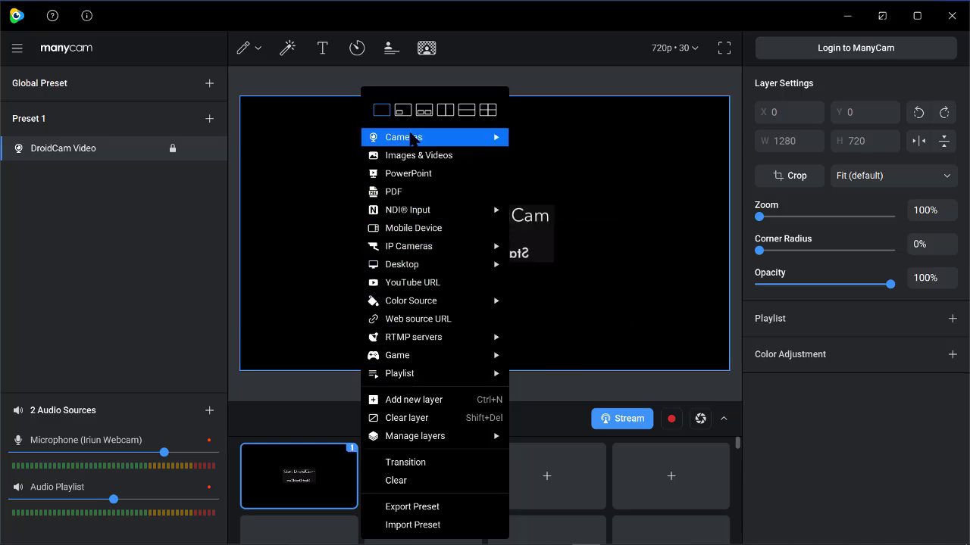
- Highlight the Images & Videos option in the first scene's source list
mouse_move(412, 138)
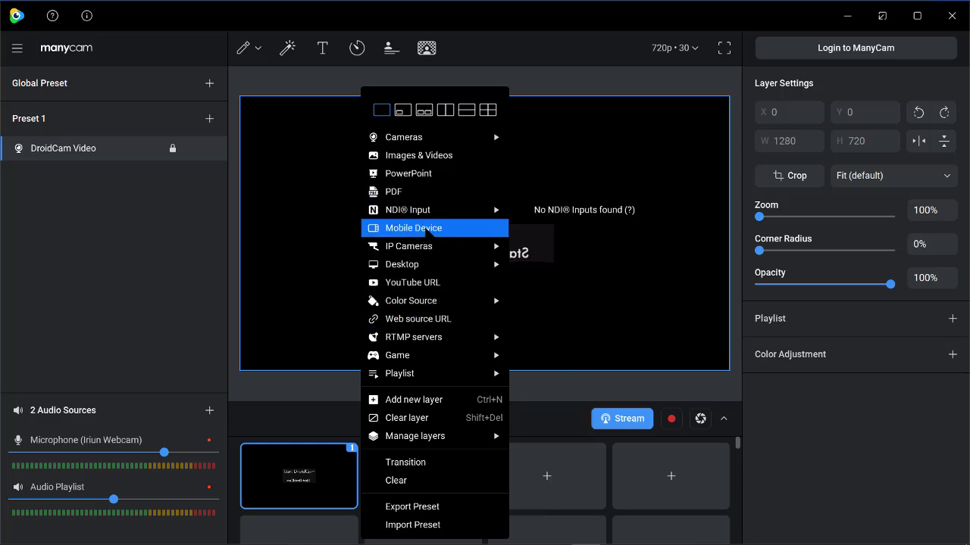
- Load BABY SMILE.mp4 from the Desktop into Preset 1 and pause its playback
left_click(415, 155)
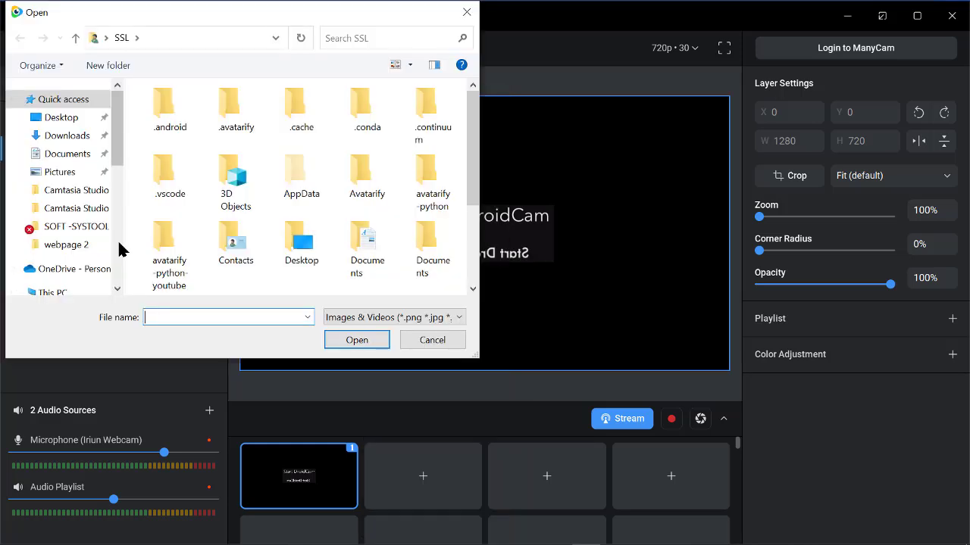
left_click(68, 121)
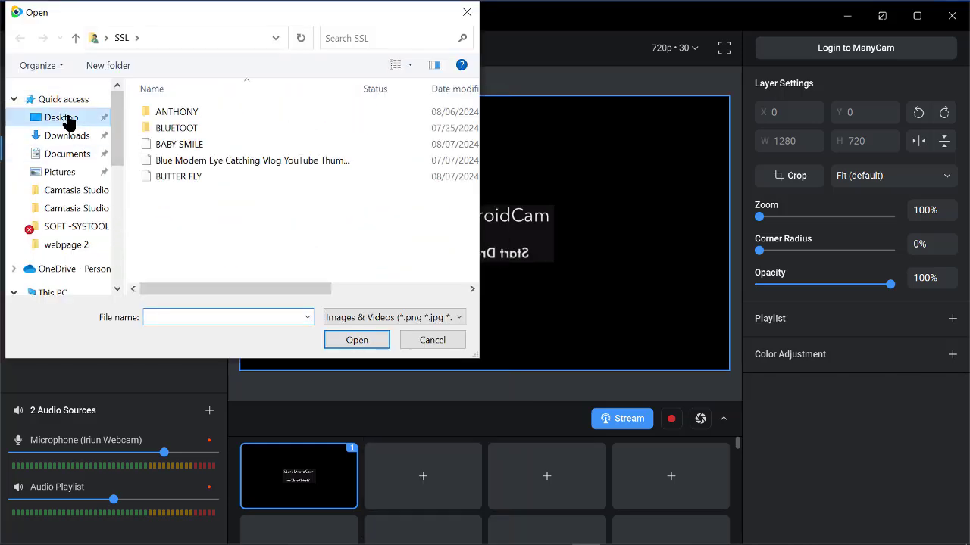
left_click(298, 211)
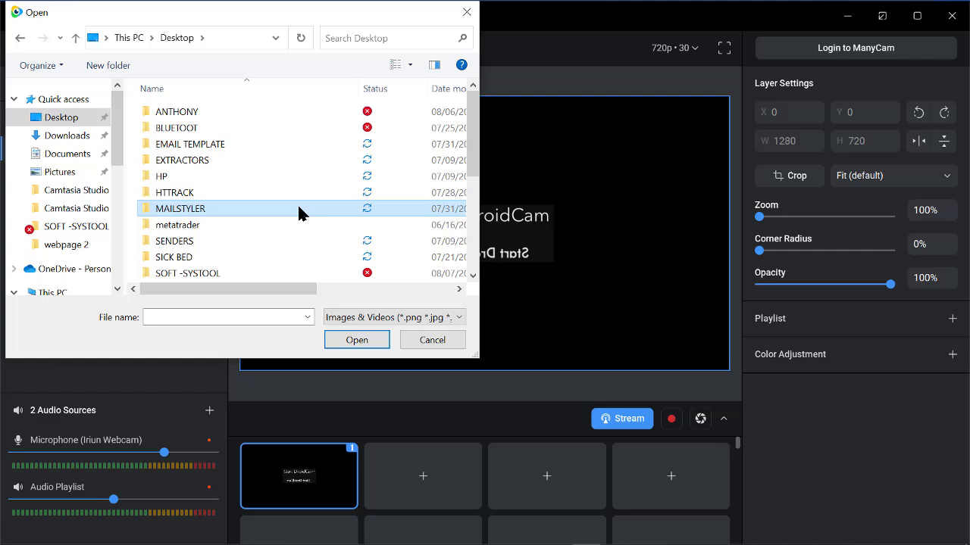
key("b")
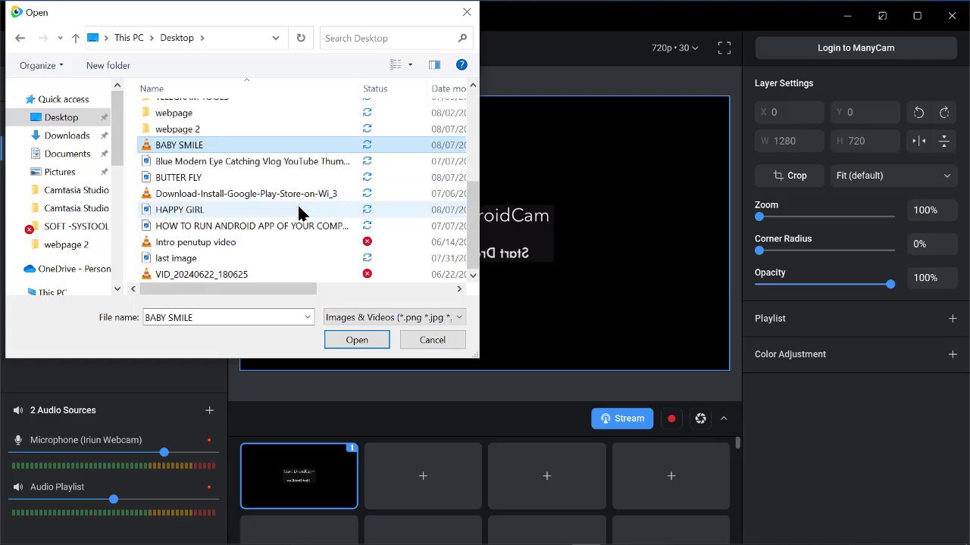
left_click(352, 338)
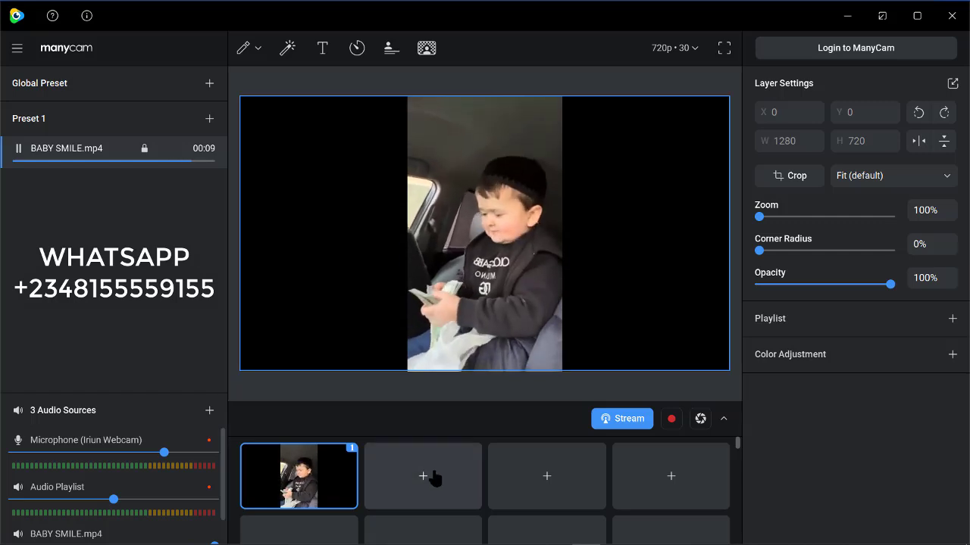
mouse_move(491, 261)
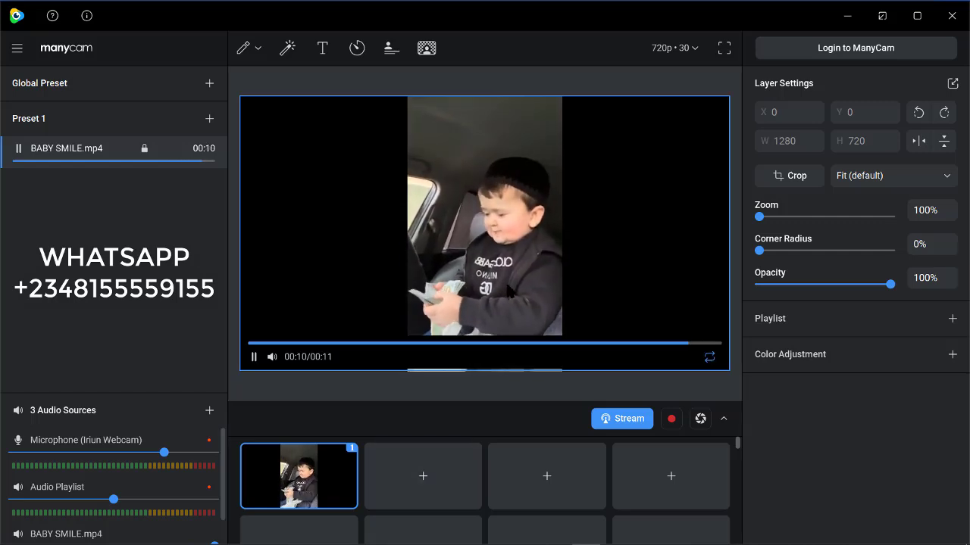
left_click(252, 357)
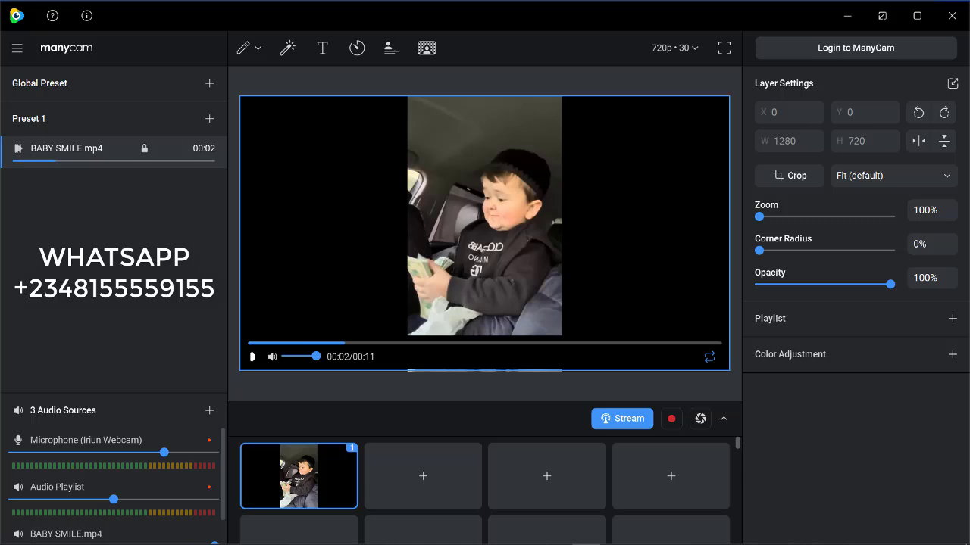
- Load BUTTER FLY from the Desktop folder into the empty second scene tile
left_click(466, 468)
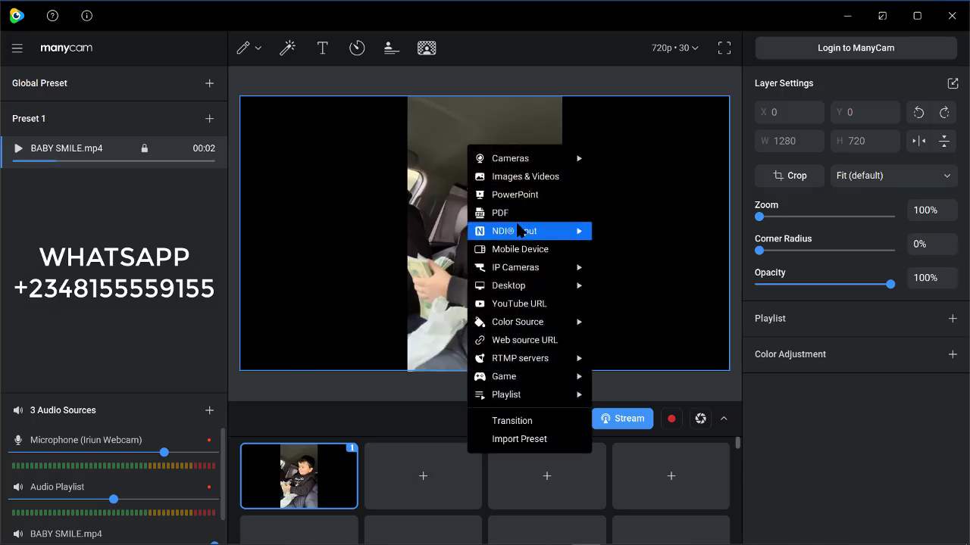
left_click(532, 177)
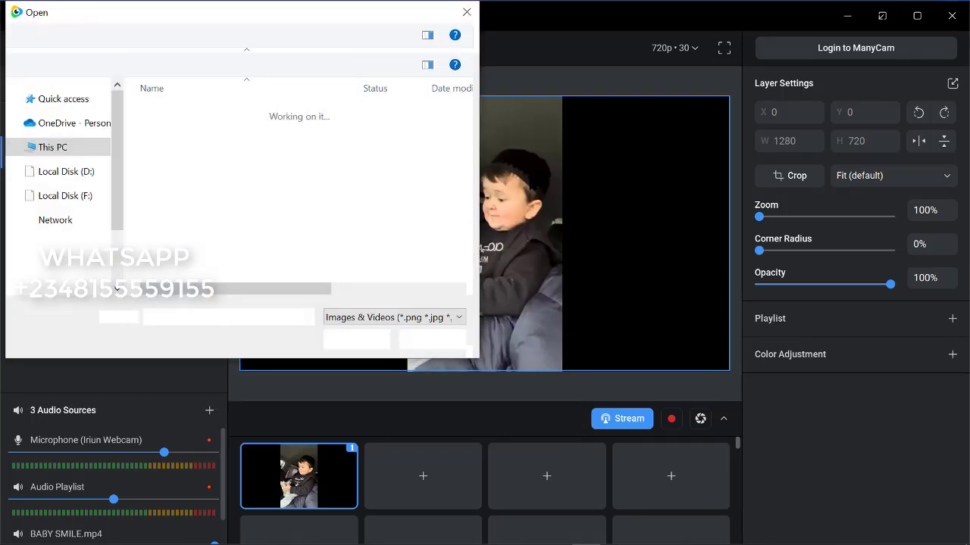
left_click(225, 210)
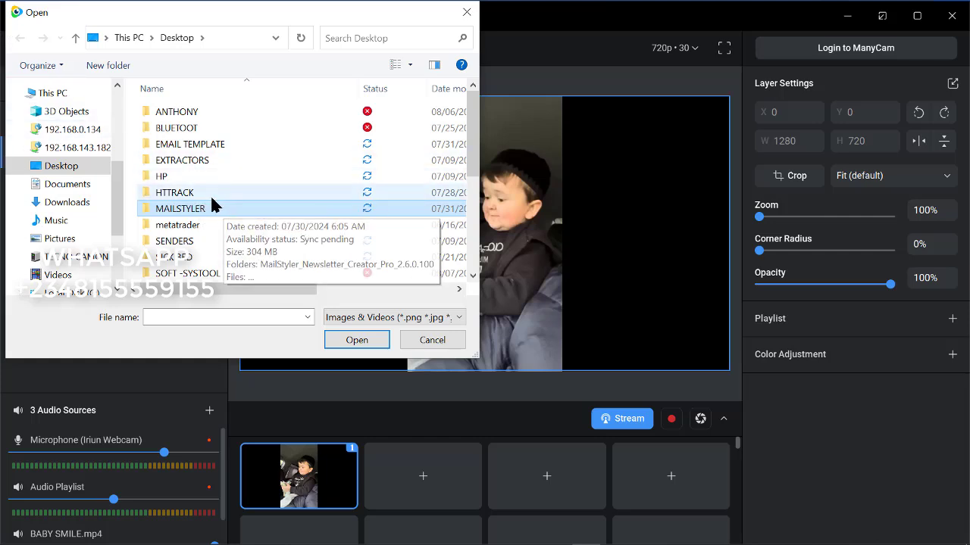
key("b")
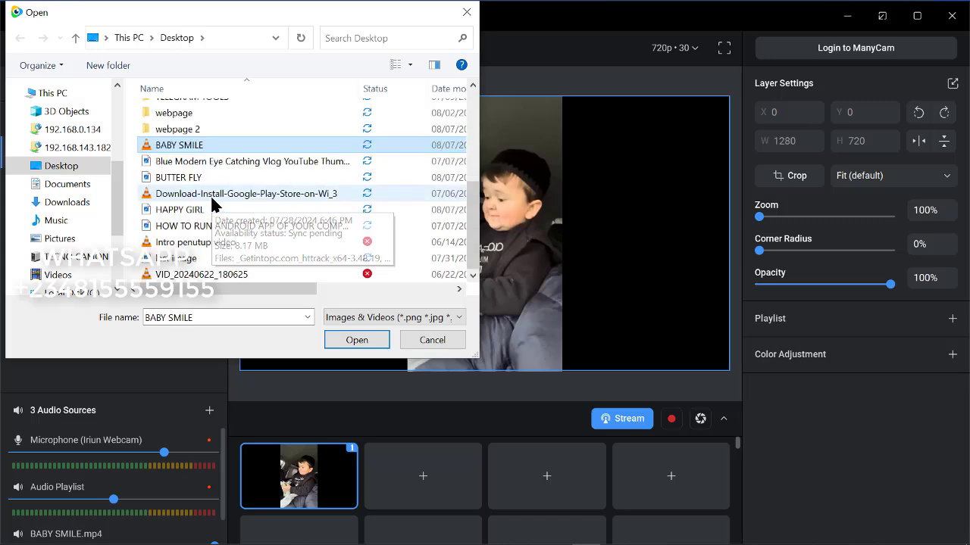
key("u")
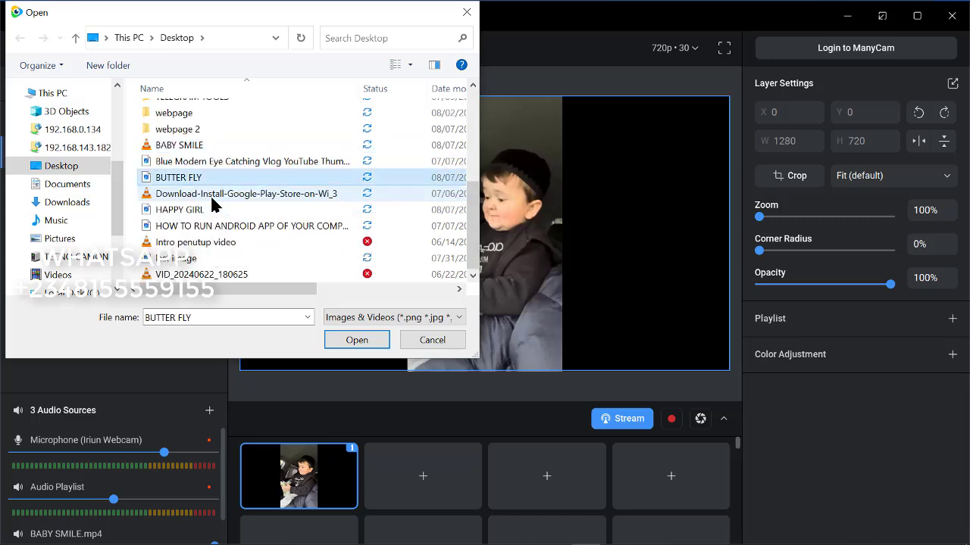
double_click(200, 175)
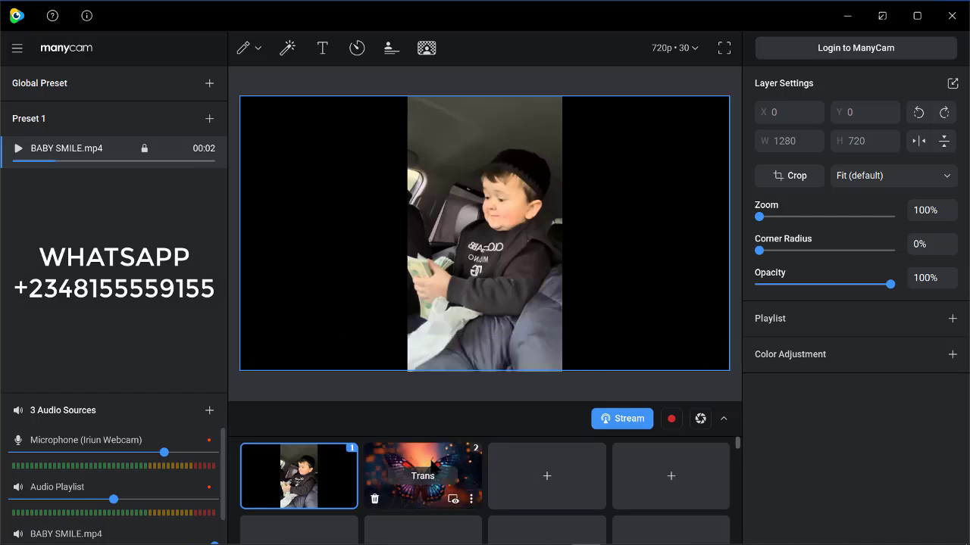
- Switch the live output to Preset 2, showing the BUTTER FLY.jpg image
left_click(443, 469)
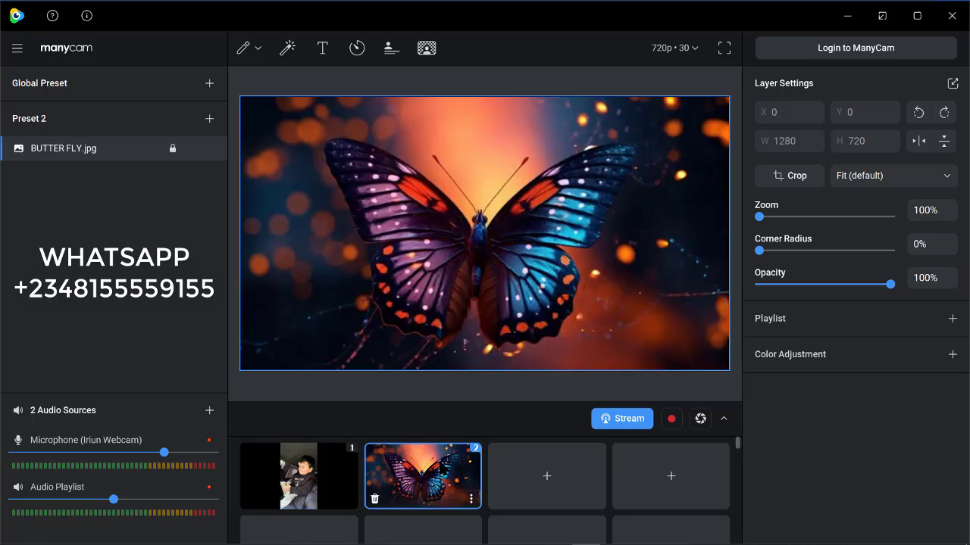
left_click(534, 478)
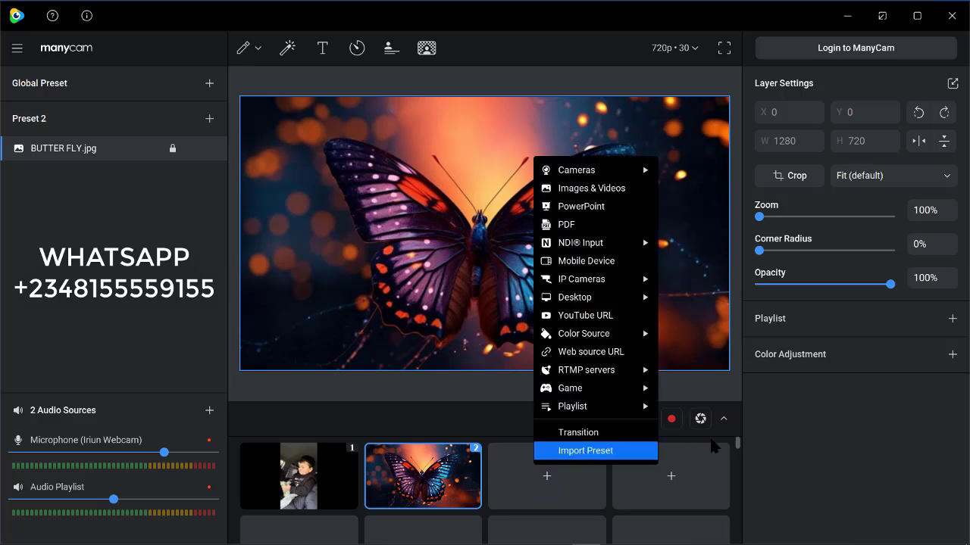
scroll(739, 443, "down", 3)
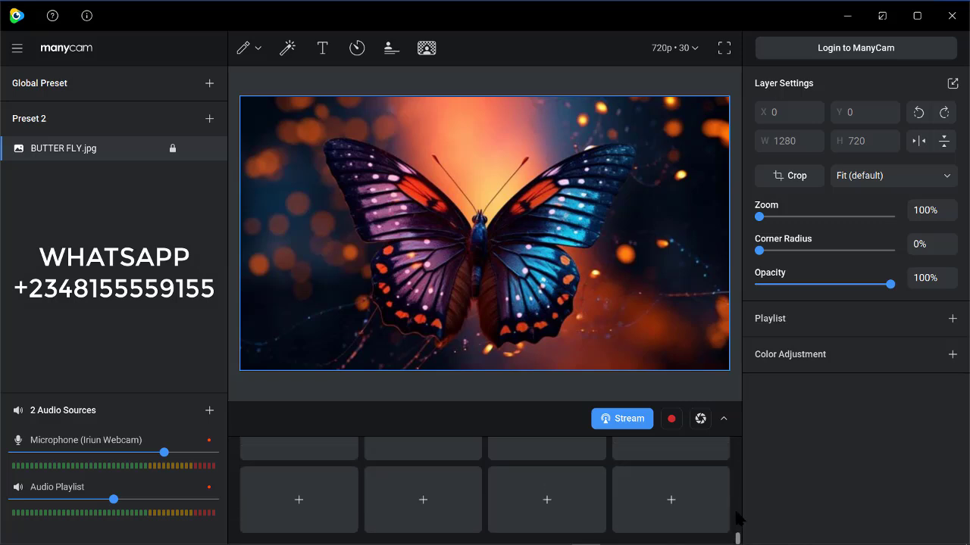
scroll(733, 429, "up", 3)
mouse_move(733, 429)
left_mouse_down()
mouse_move(737, 520)
mouse_move(736, 441)
left_mouse_up()
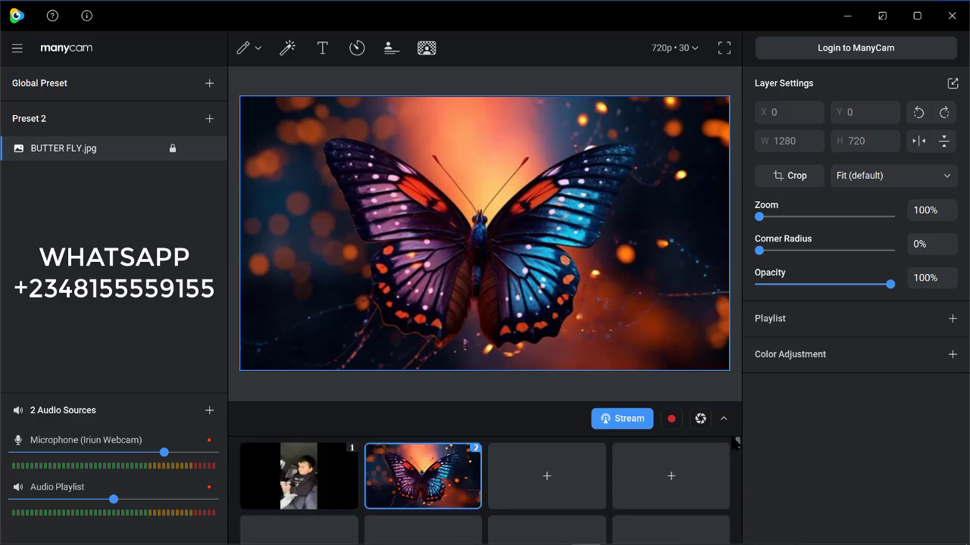
- Load HAPPY GIRL.jpg from the Desktop into the third tile and make Preset 3 live
left_click(564, 473)
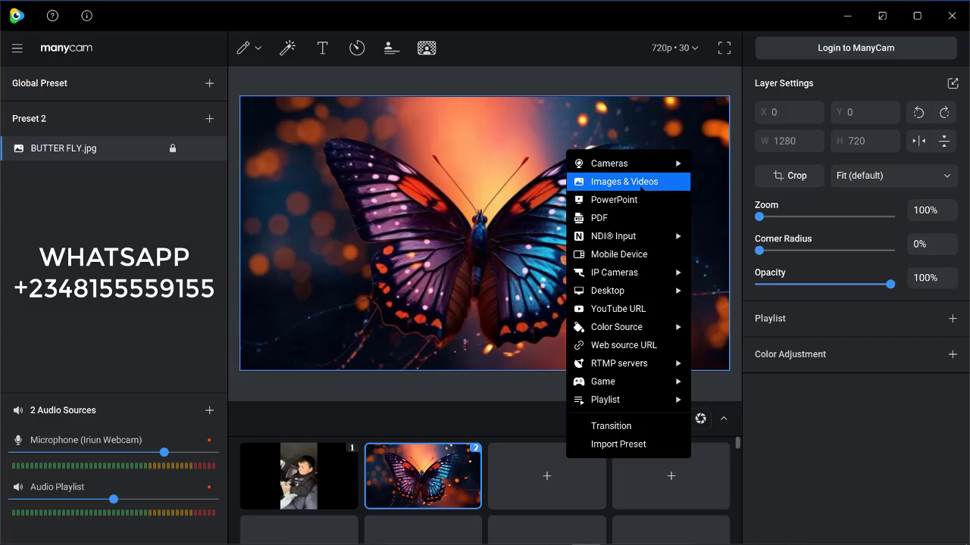
left_click(640, 183)
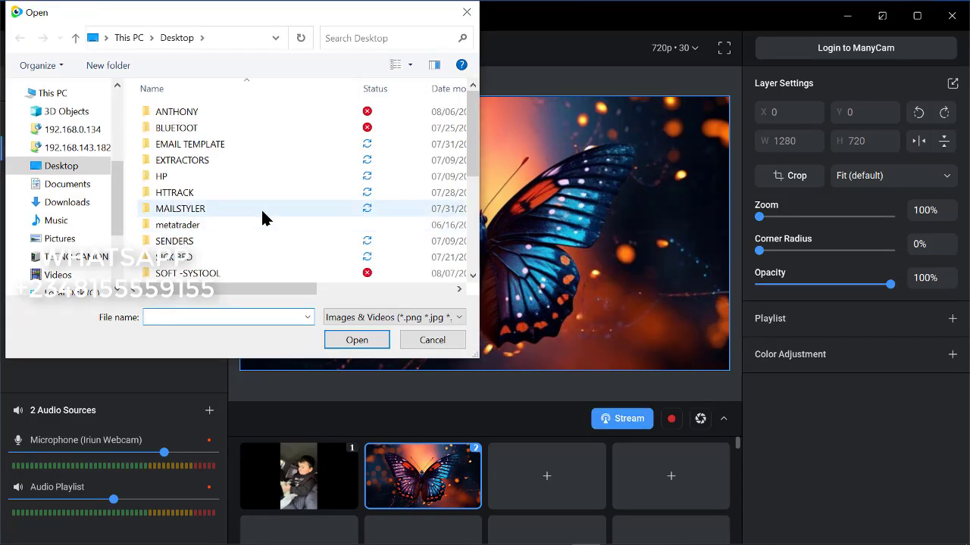
left_click(261, 208)
scroll(261, 207, "down", 5)
left_click(261, 209)
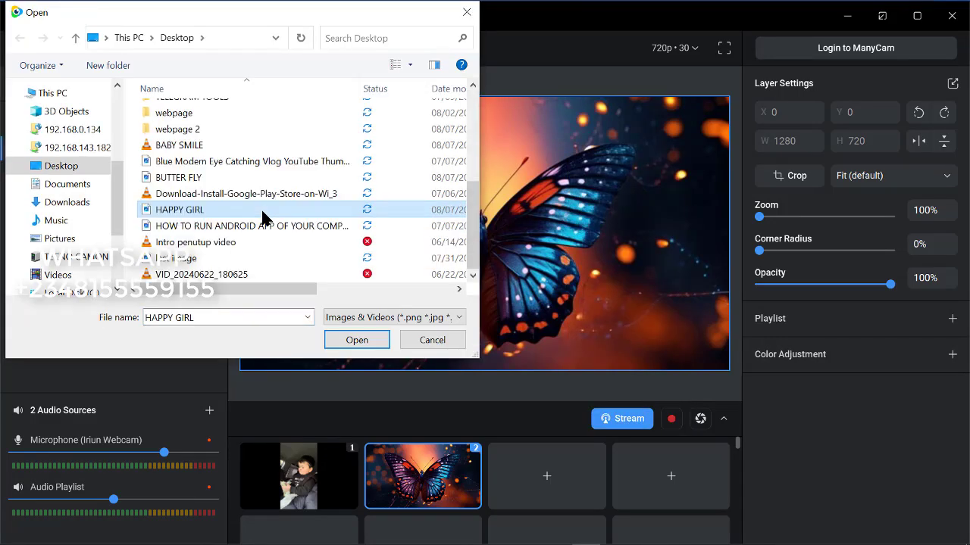
left_click(338, 342)
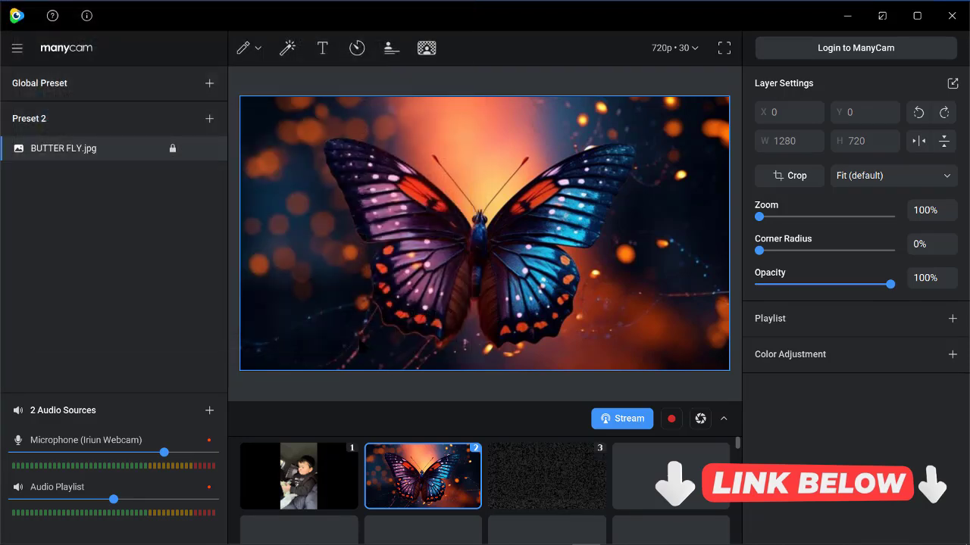
mouse_move(548, 457)
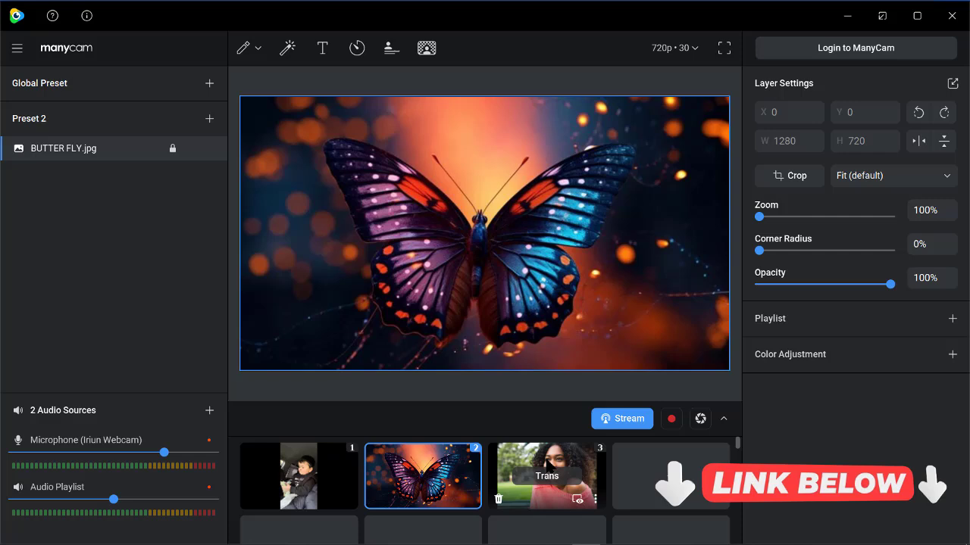
left_click(547, 485)
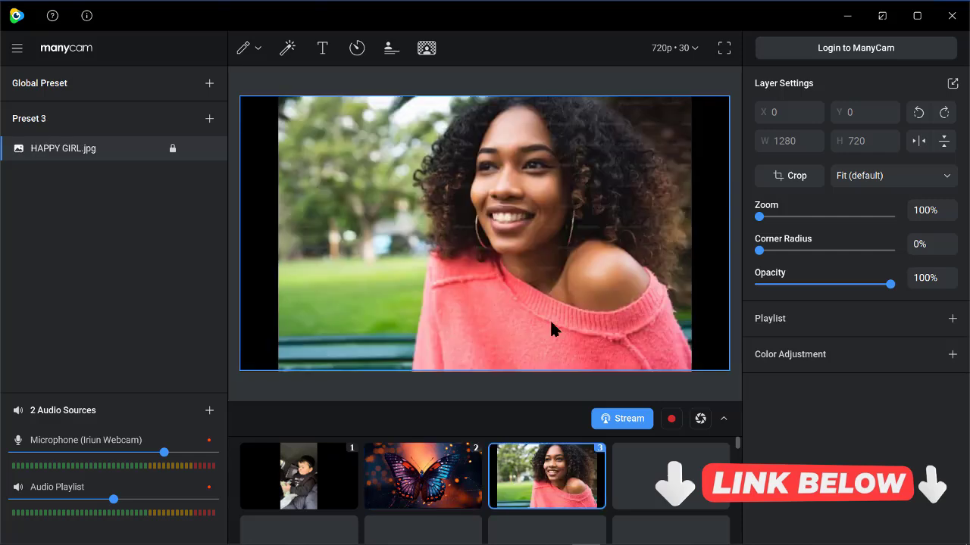